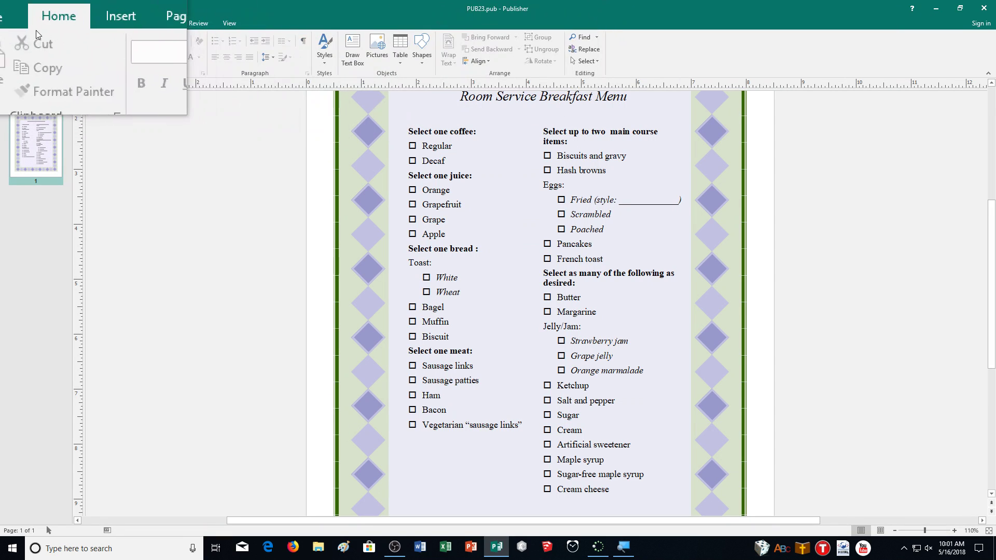
Save the publication as 23MENU_CR in the CA Demonstration folder, replacing the existing file of that name
click(22, 28)
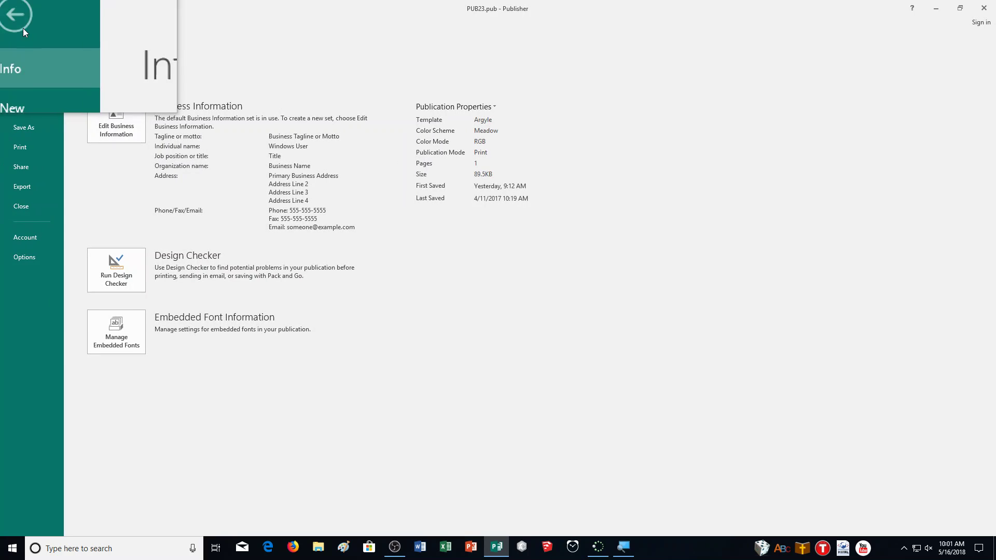
click(21, 129)
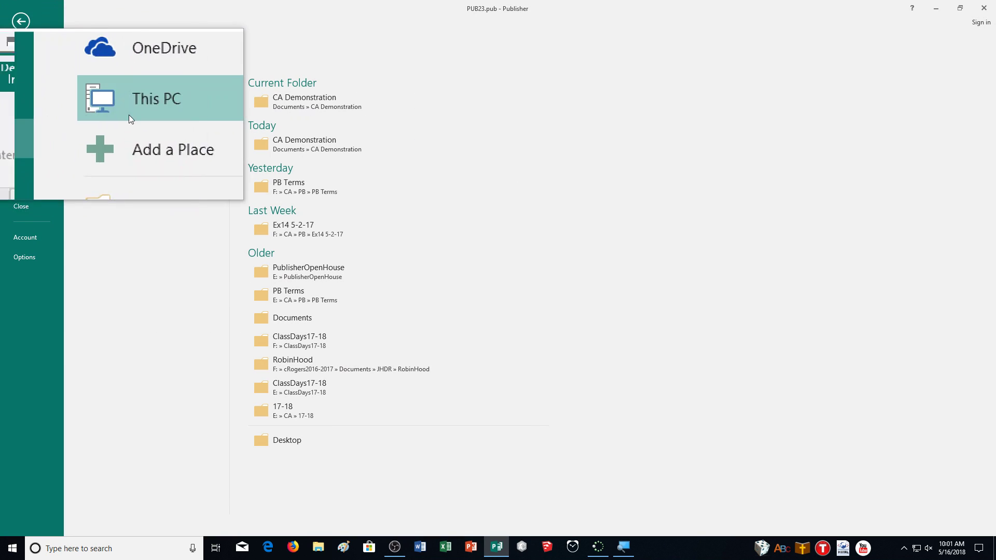
click(273, 101)
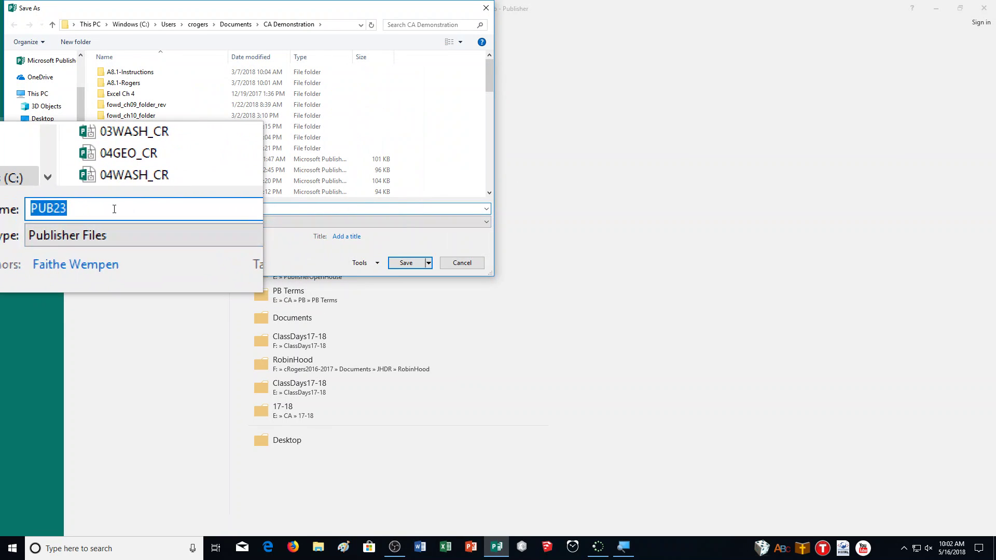
text(23Mu)
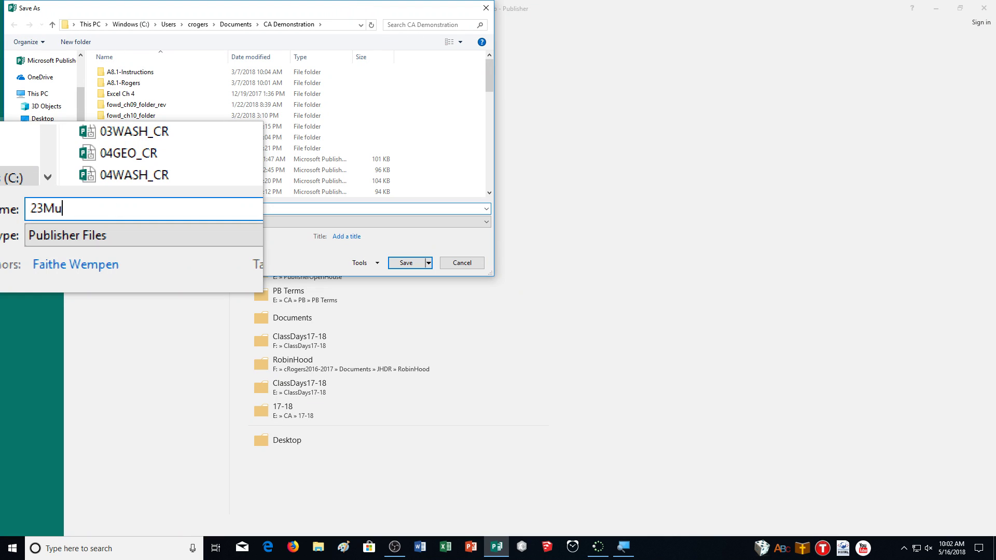
key(BackSpace)
text(NE)
key(BackSpace)
key(BackSpace)
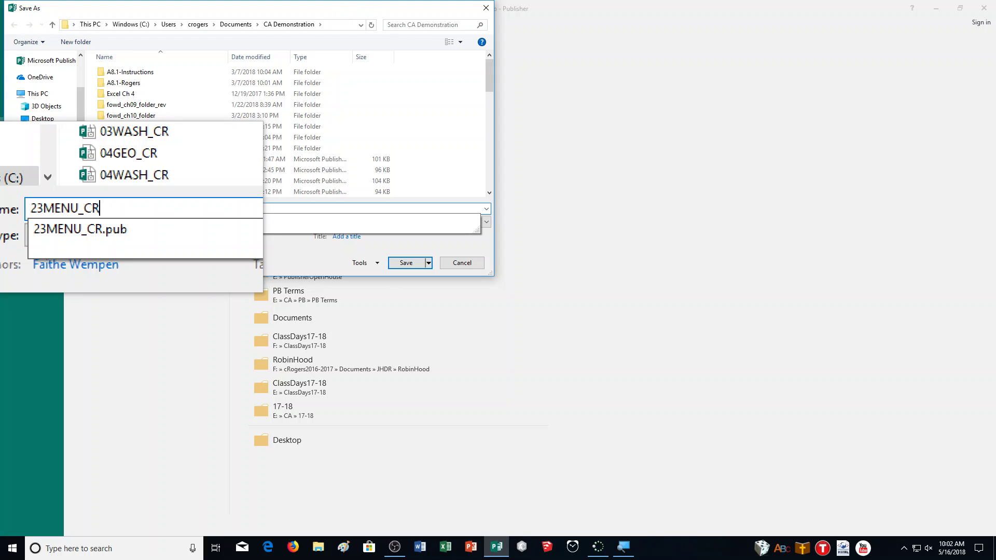
key(Return)
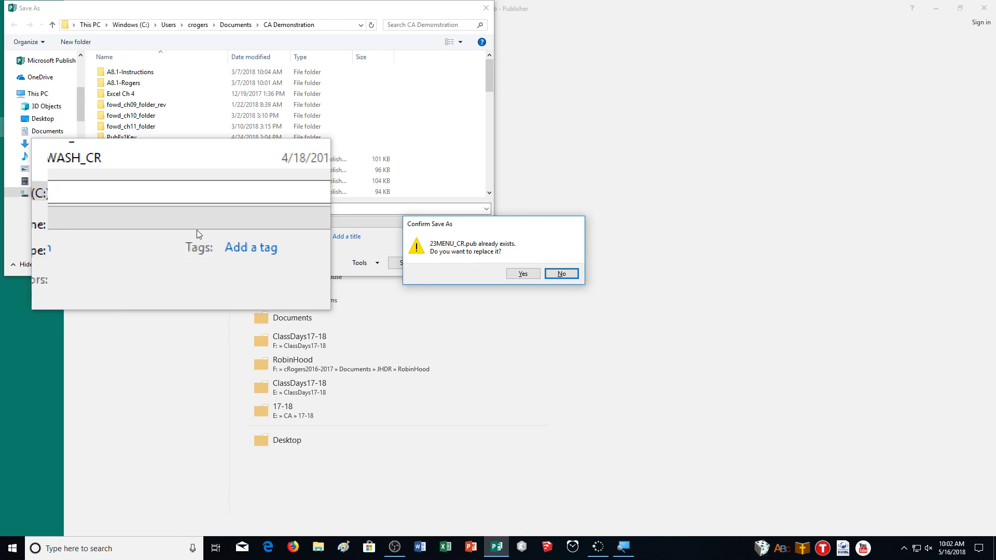
click(523, 274)
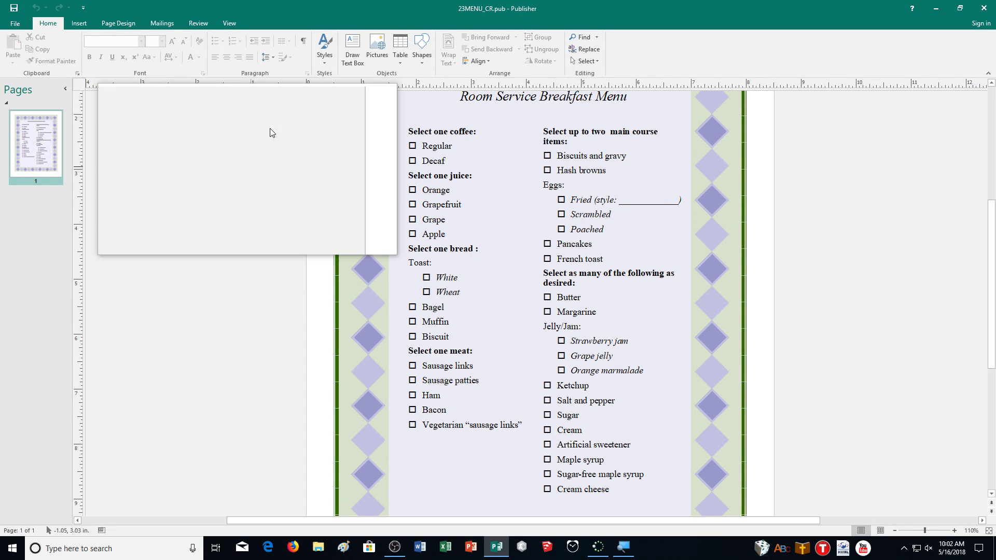
Modify the Body Text style so its font size is 36
click(327, 53)
click(329, 53)
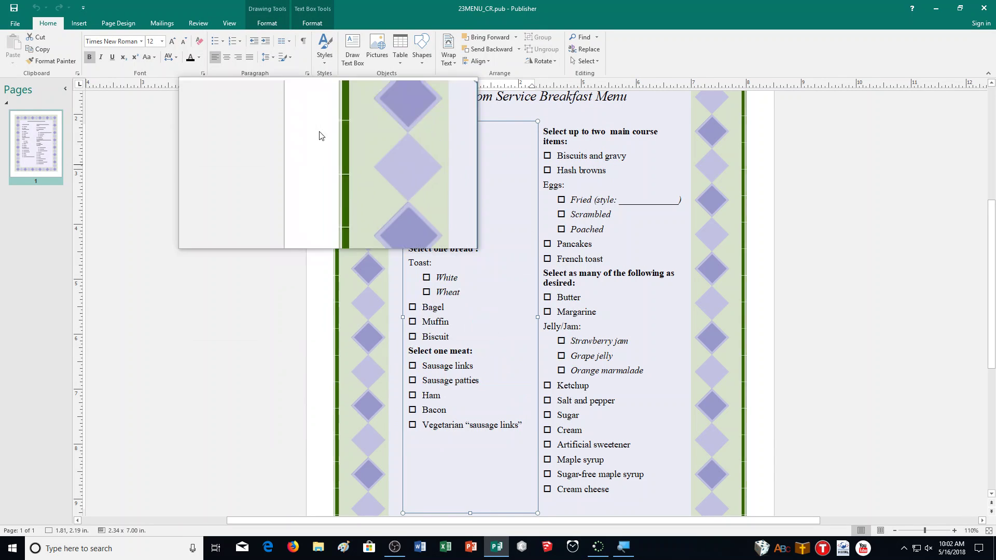
click(327, 54)
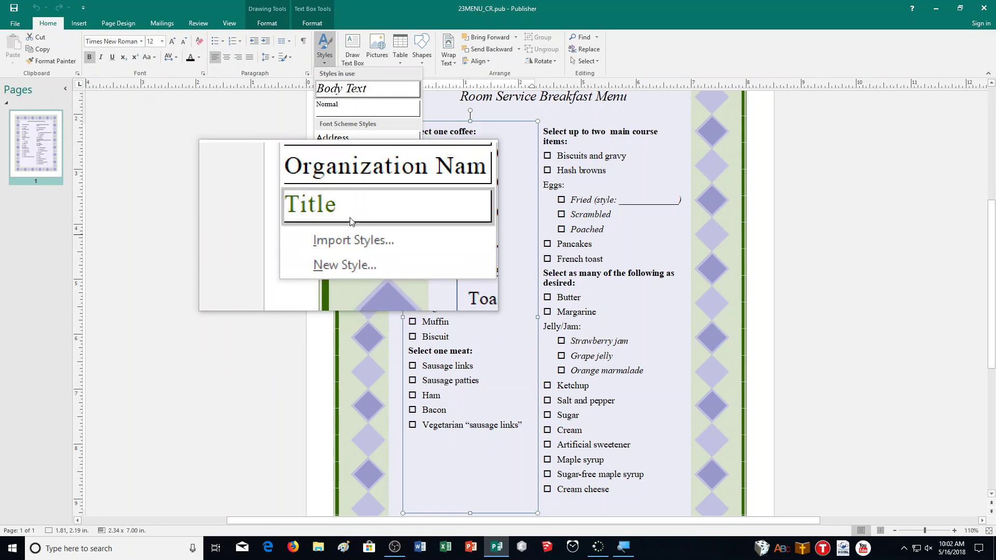
click(324, 54)
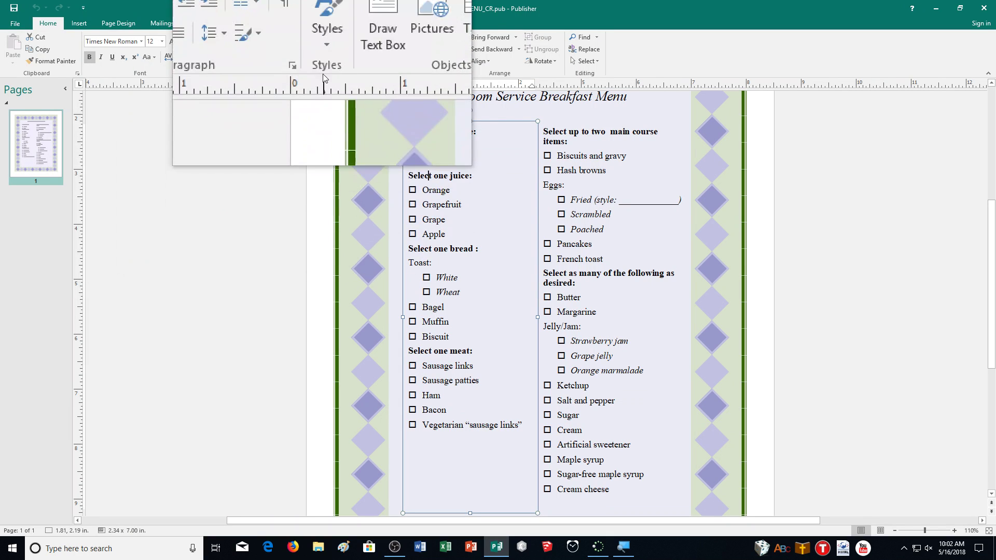
click(324, 57)
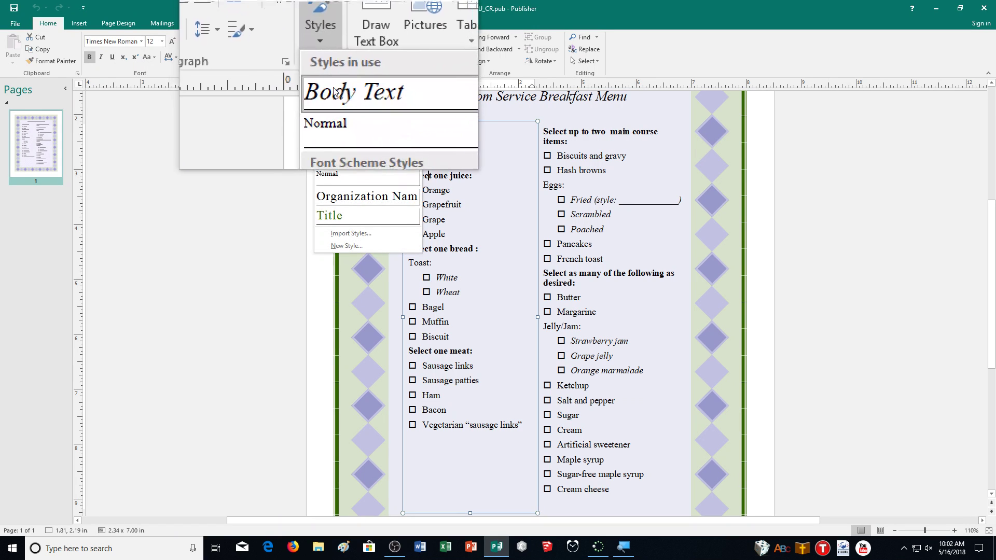
right_click(351, 95)
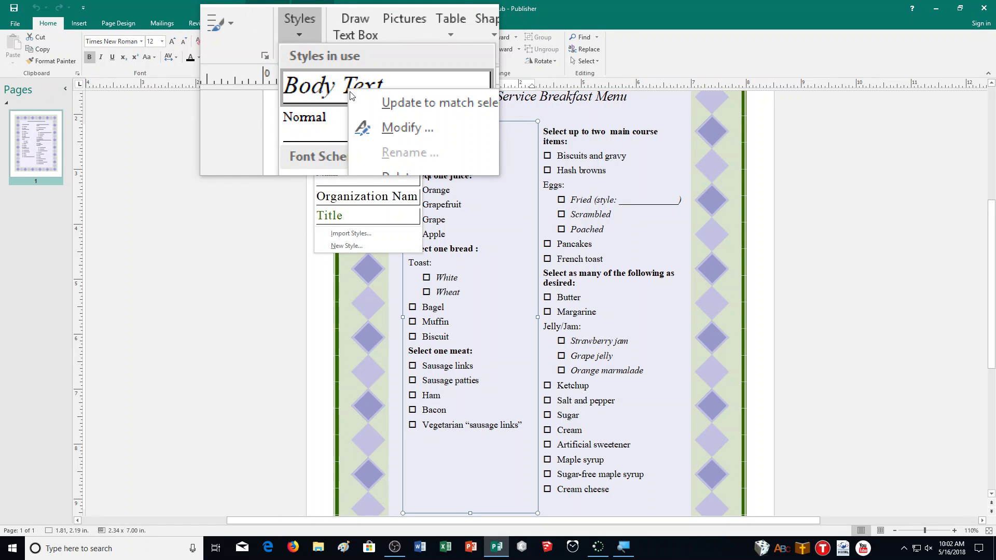
click(381, 110)
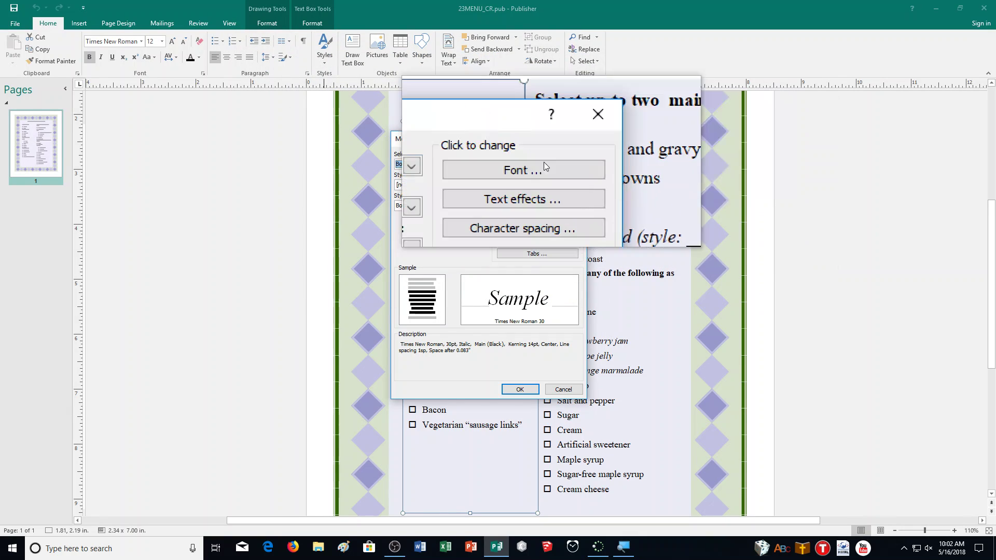
click(515, 165)
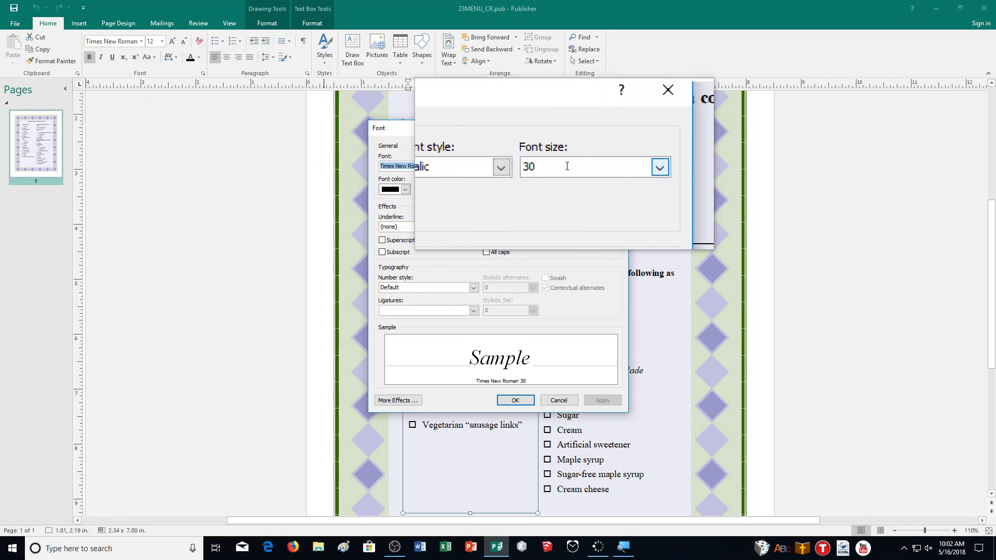
click(613, 166)
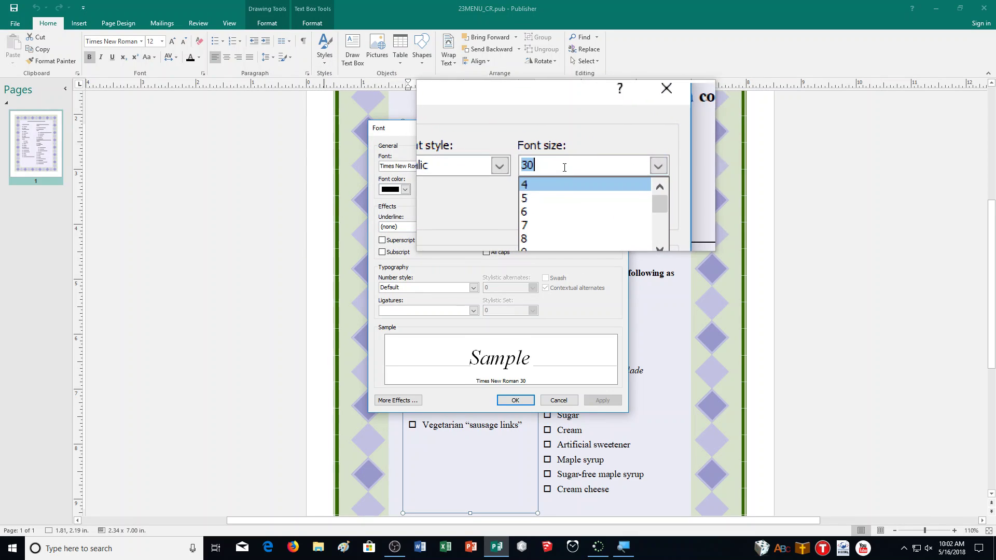
click(545, 167)
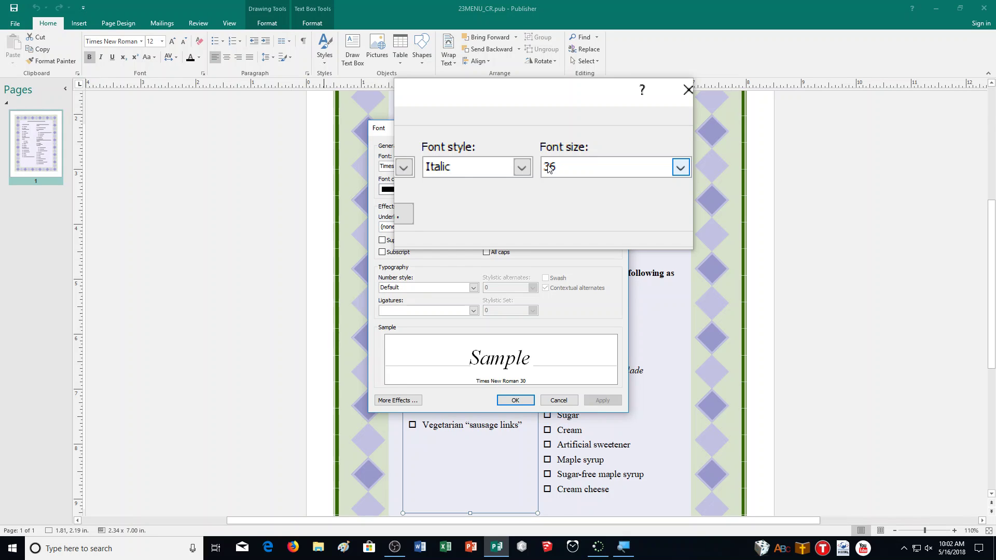
key(Return)
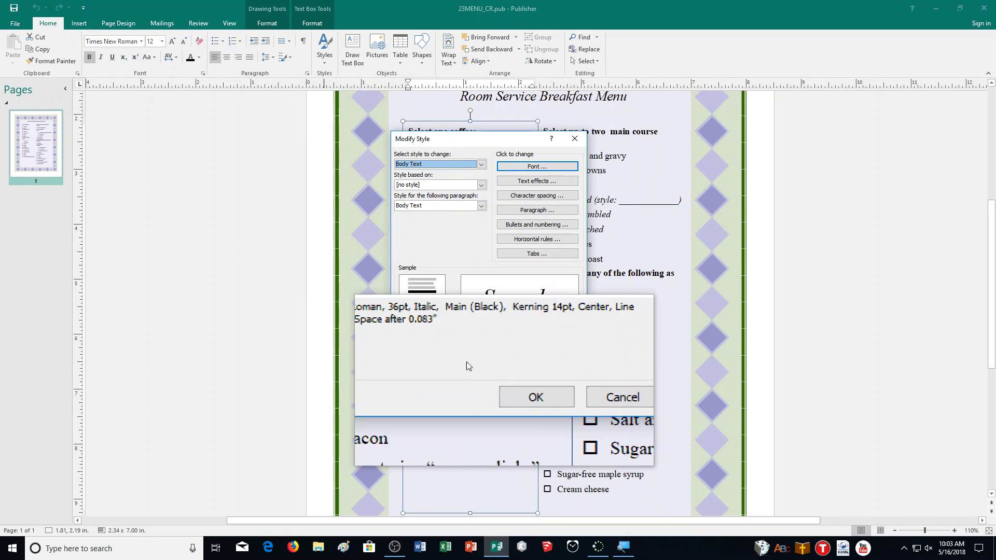
click(521, 392)
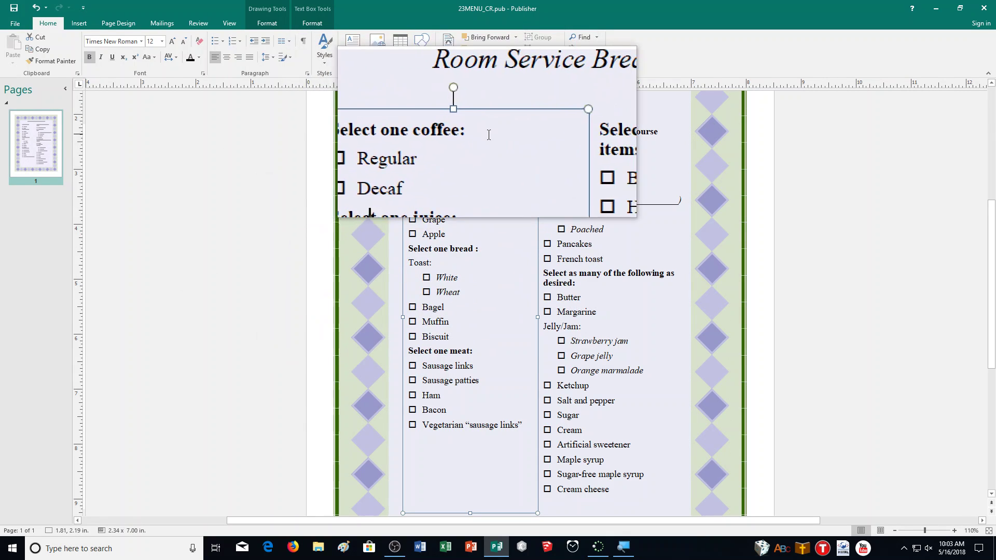
Create a new text style named Minor Heading based on the formatting of the "Select one coffee:" heading
triple_click(450, 136)
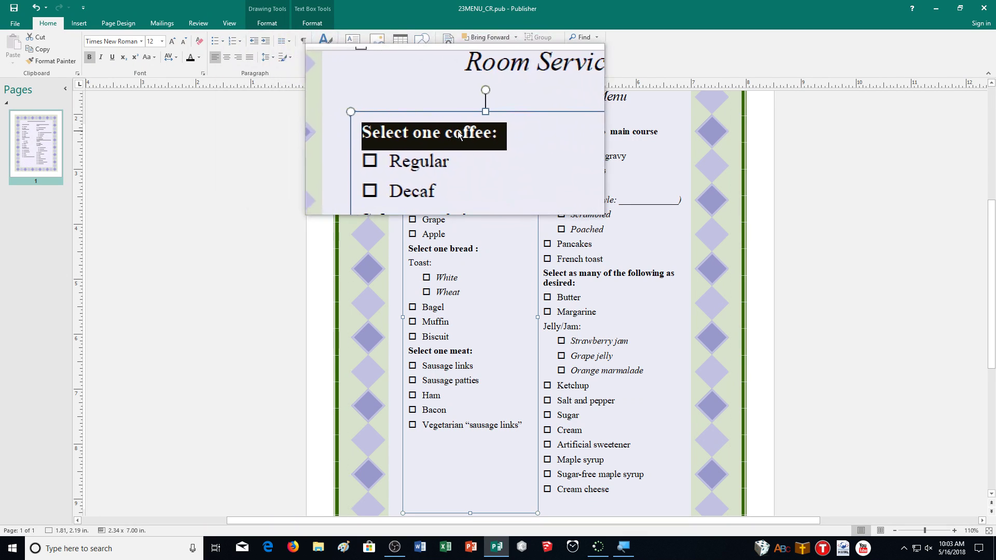
click(322, 58)
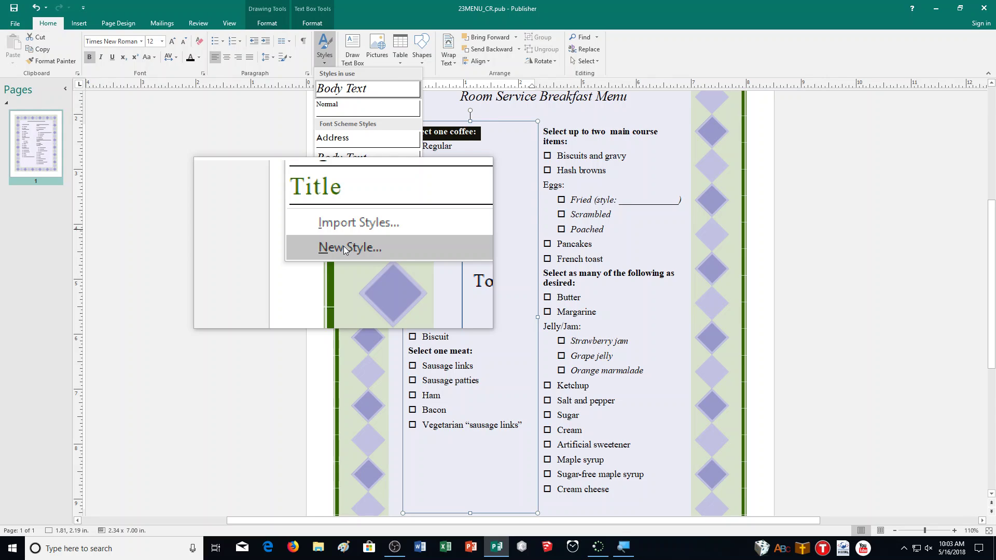
click(343, 248)
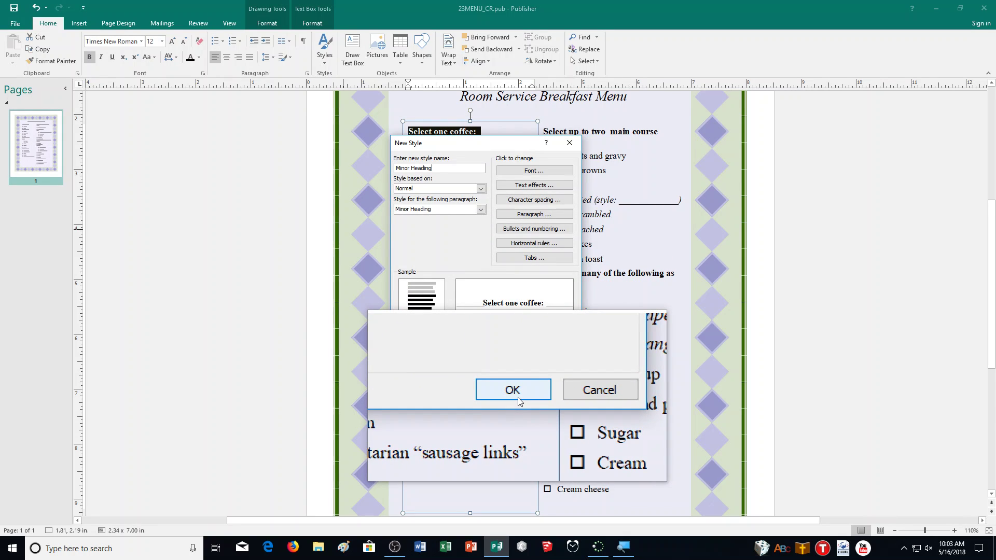
click(518, 400)
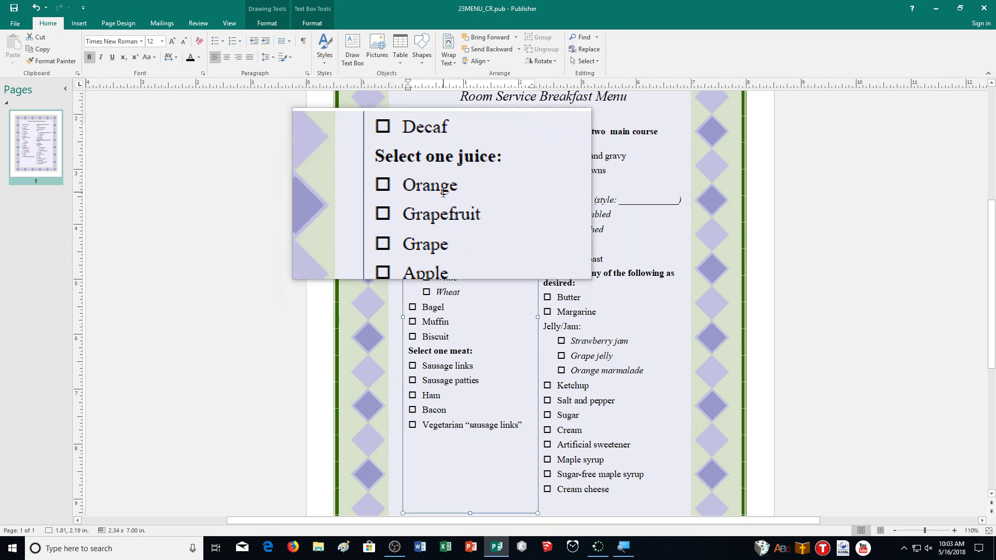
Apply the Minor Heading style to the "Select one juice:" heading
click(480, 175)
drag(480, 175, 410, 175)
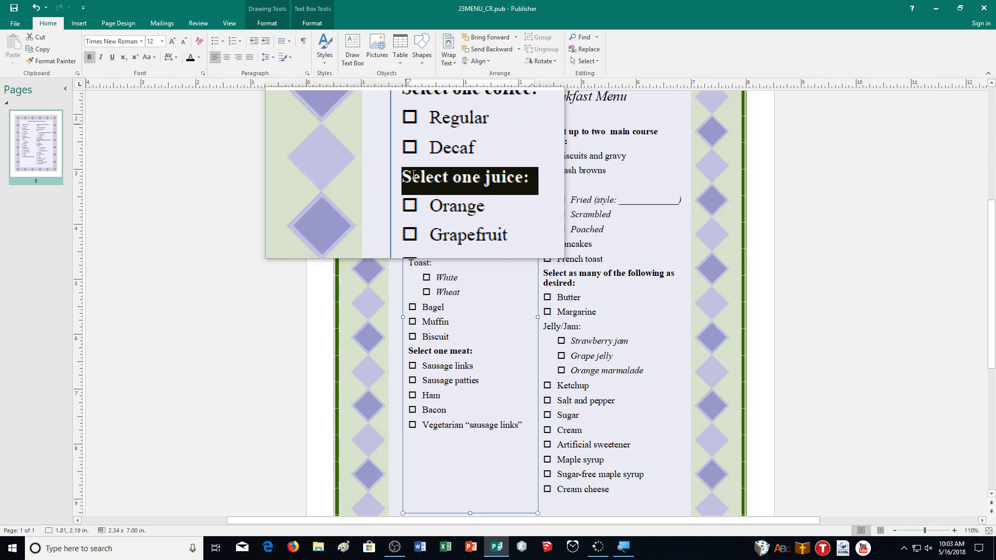
click(327, 62)
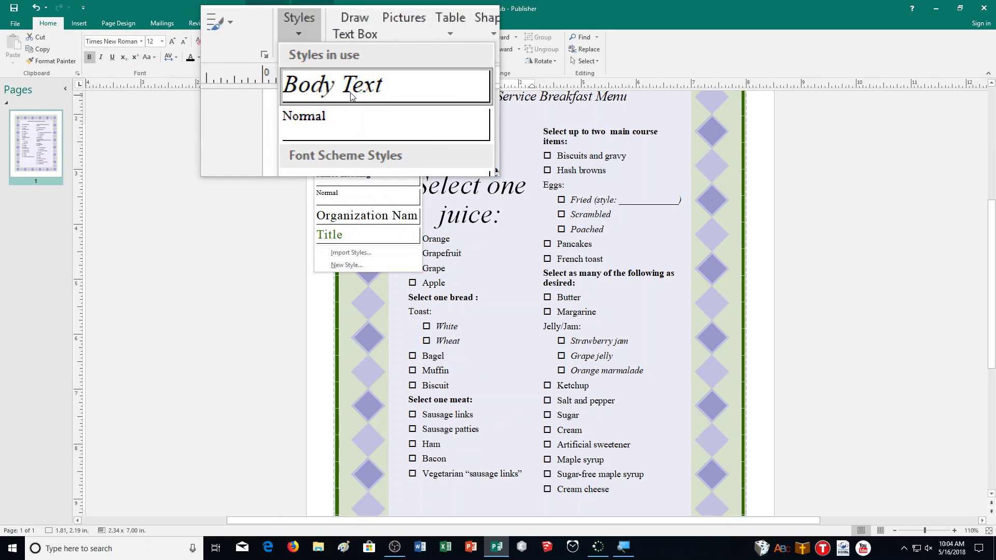
click(353, 174)
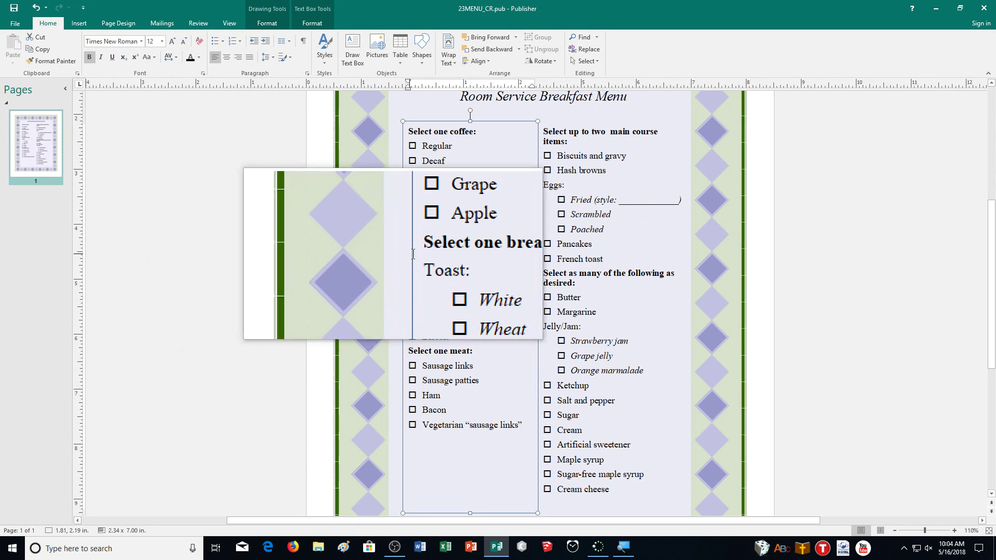
Apply the Minor Heading style to the "Select one bread :" and "Select one meat:" headings
drag(467, 248, 409, 239)
click(469, 249)
drag(469, 249, 410, 248)
click(327, 62)
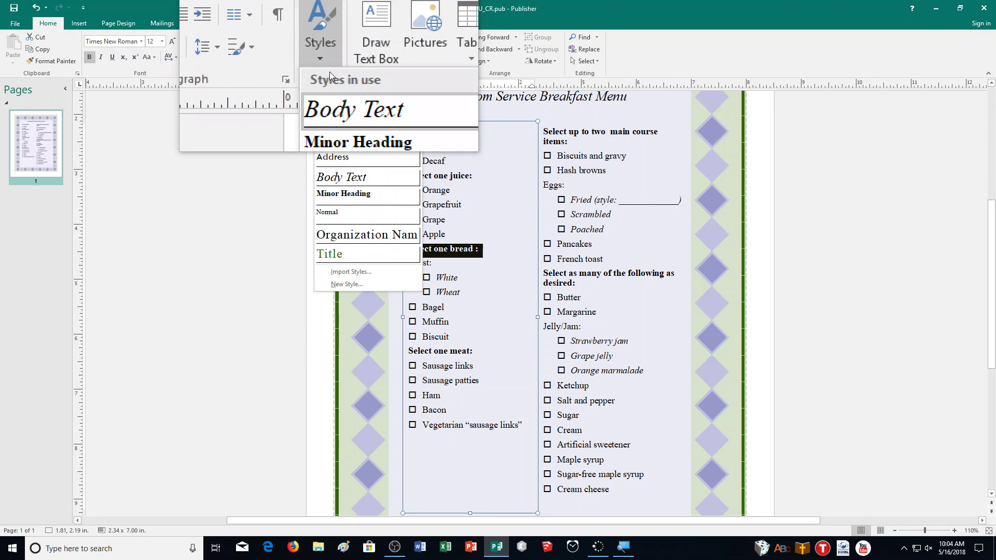
click(330, 106)
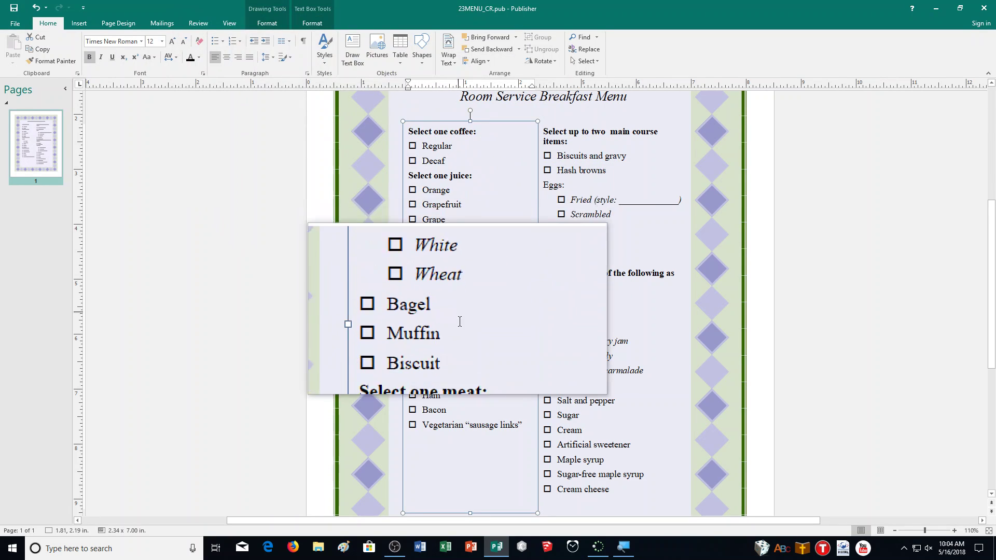
drag(477, 351, 409, 351)
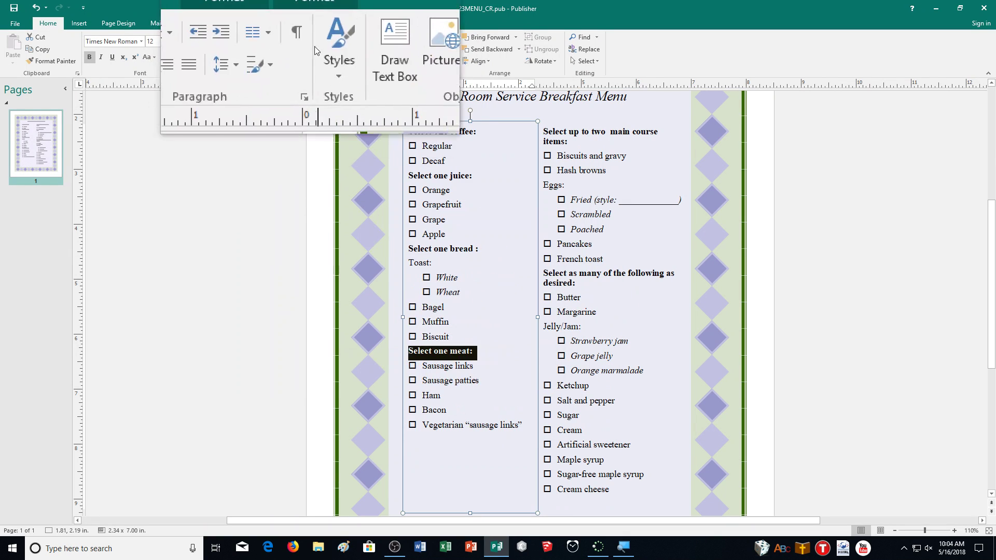
click(316, 50)
click(343, 110)
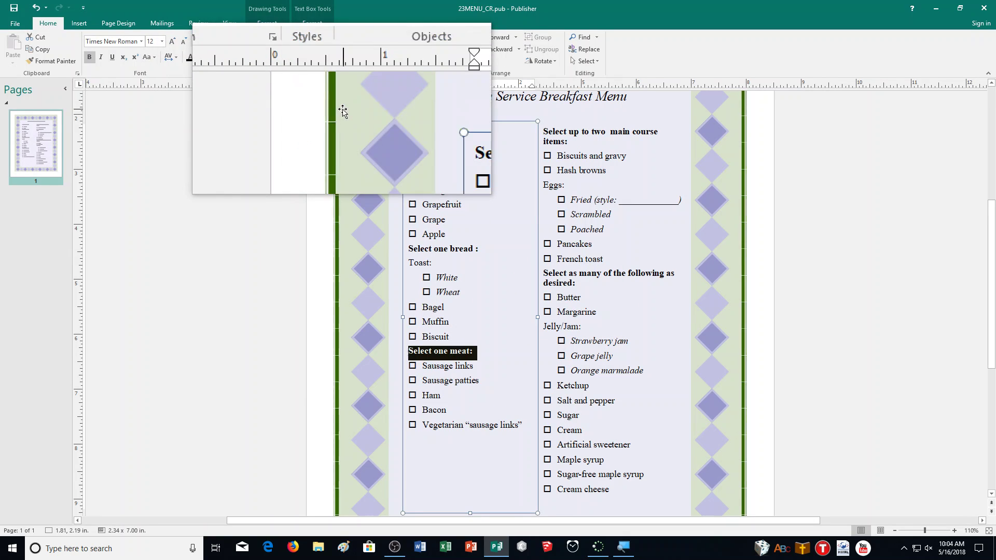
Apply the Minor Heading style to the "Select up to two main course items:" and "Select as many of the following as desired:" headings
drag(568, 141, 536, 129)
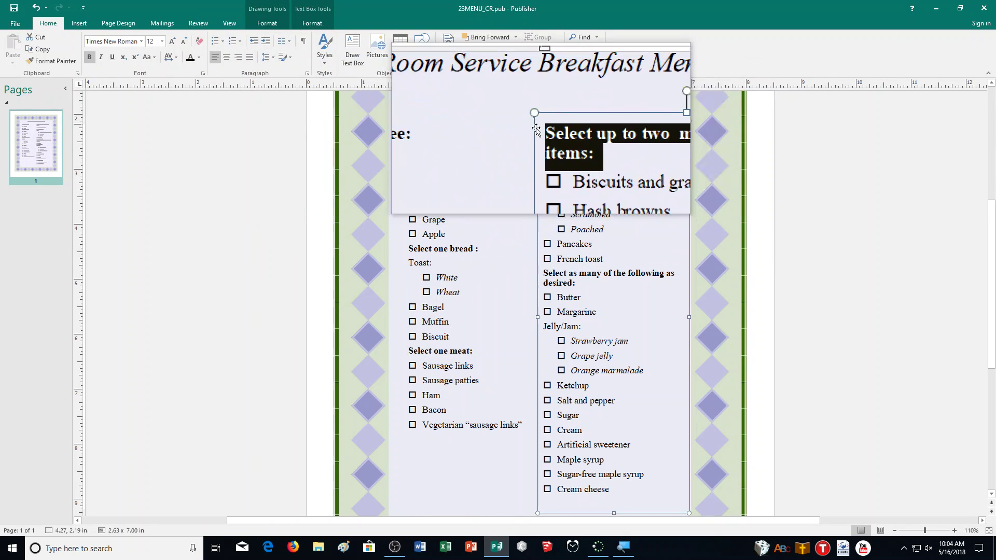
click(331, 55)
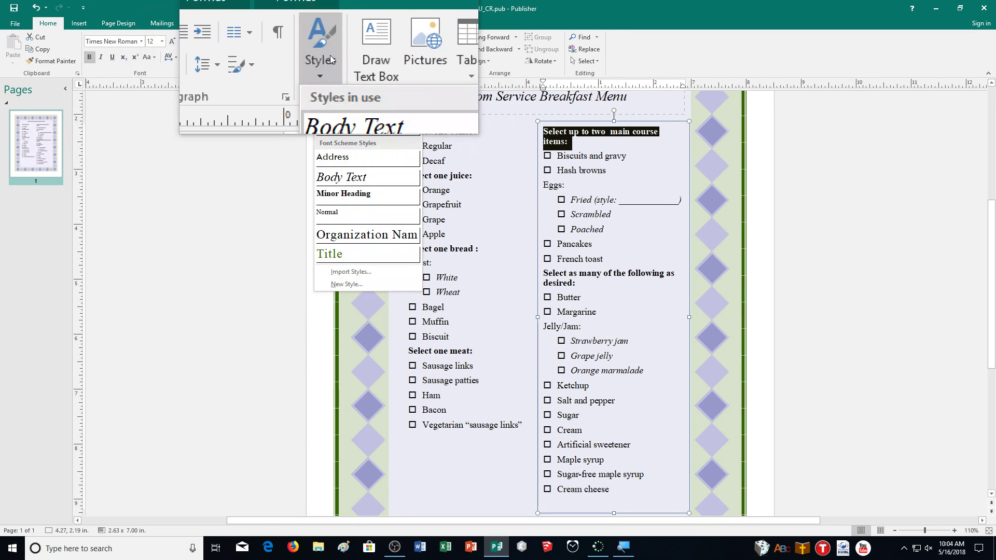
click(343, 119)
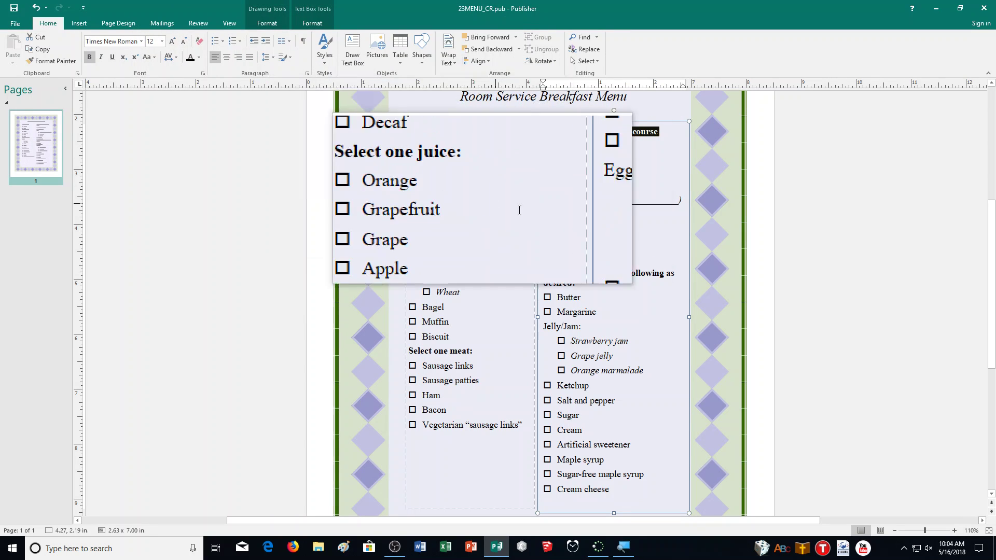
drag(576, 283, 551, 273)
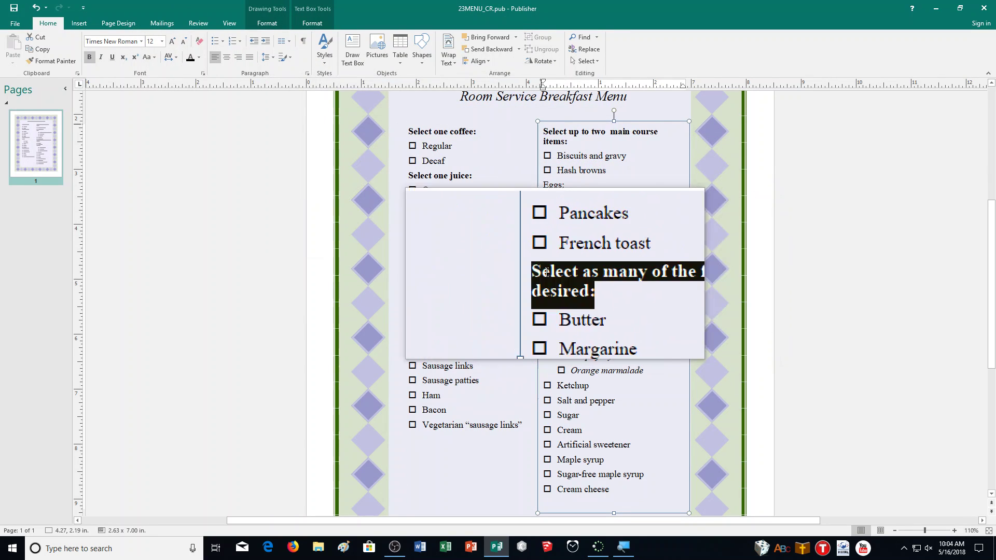
click(325, 52)
click(345, 198)
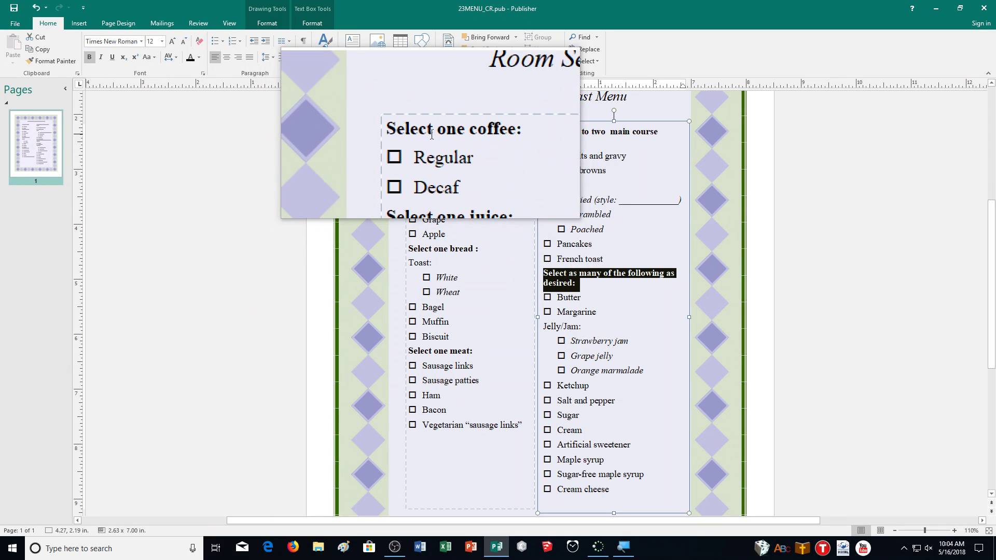
Create a new text style named Major Bullet from the "Regular" coffee item, with reduced spacing after paragraphs
click(463, 151)
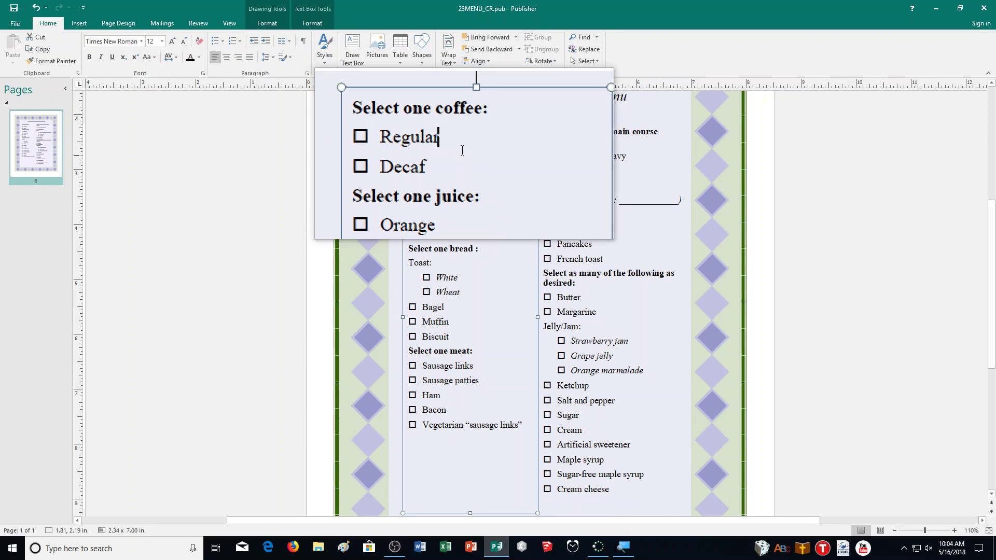
double_click(435, 145)
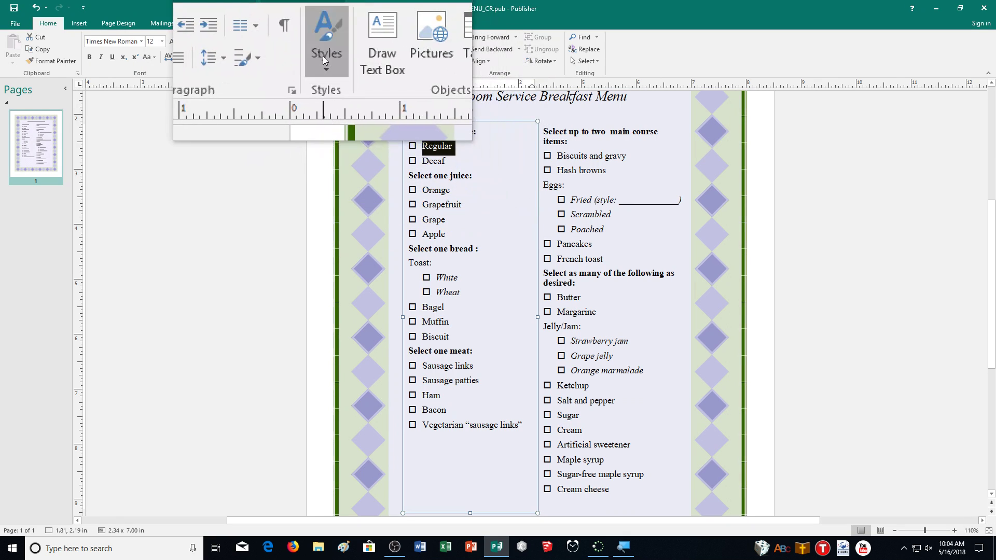
click(324, 62)
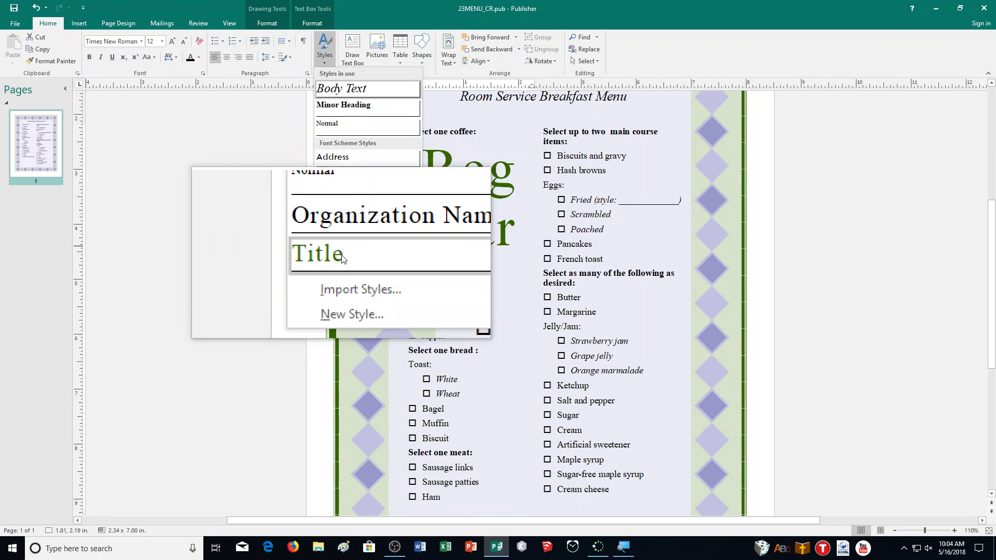
click(342, 286)
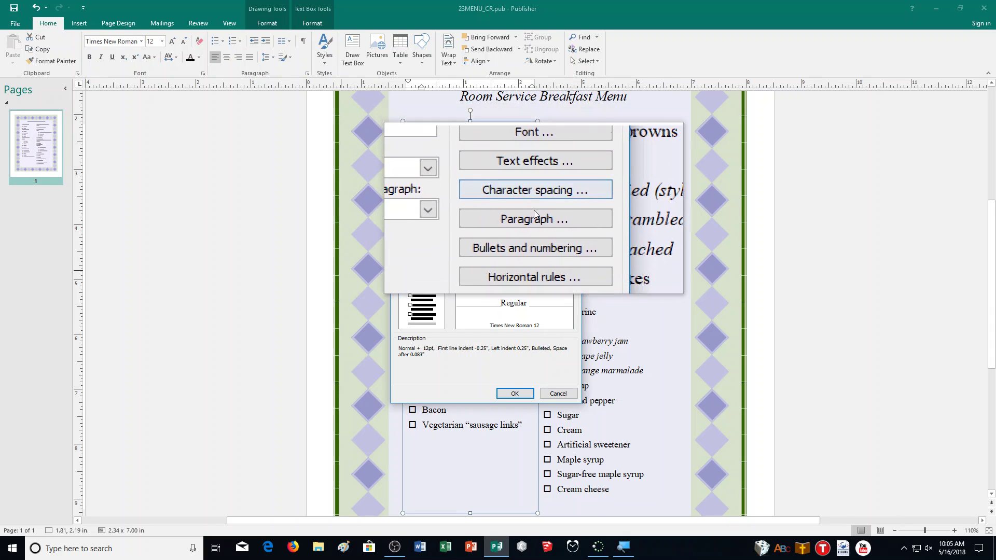
click(536, 221)
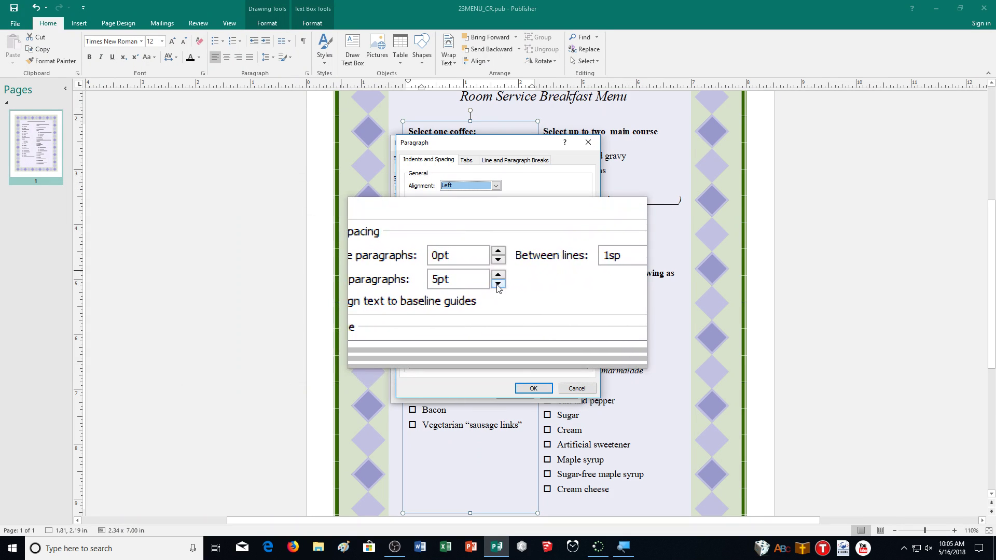
click(499, 284)
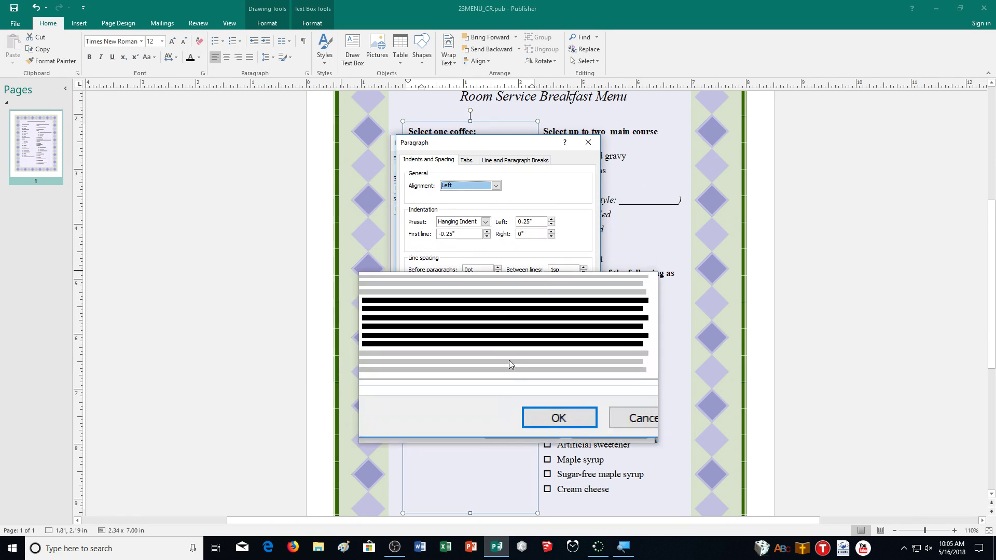
click(533, 393)
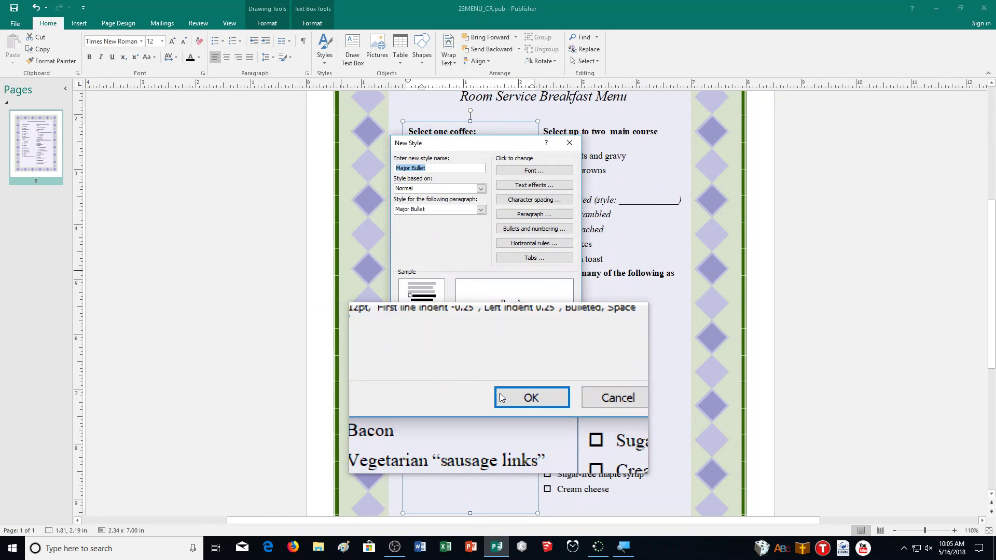
click(514, 394)
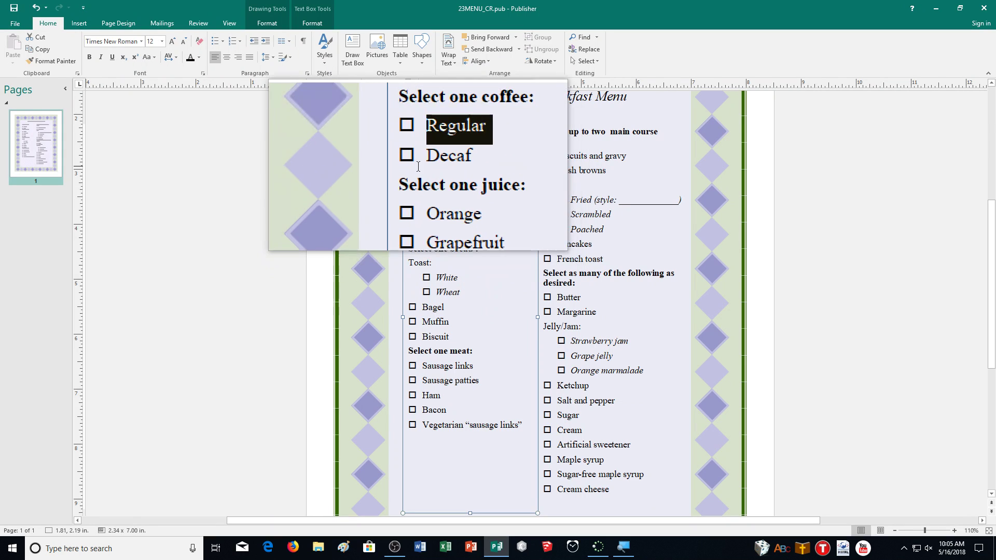
Apply the Major Bullet style to the "Regular" and "Decaf" items
shift+click(459, 163)
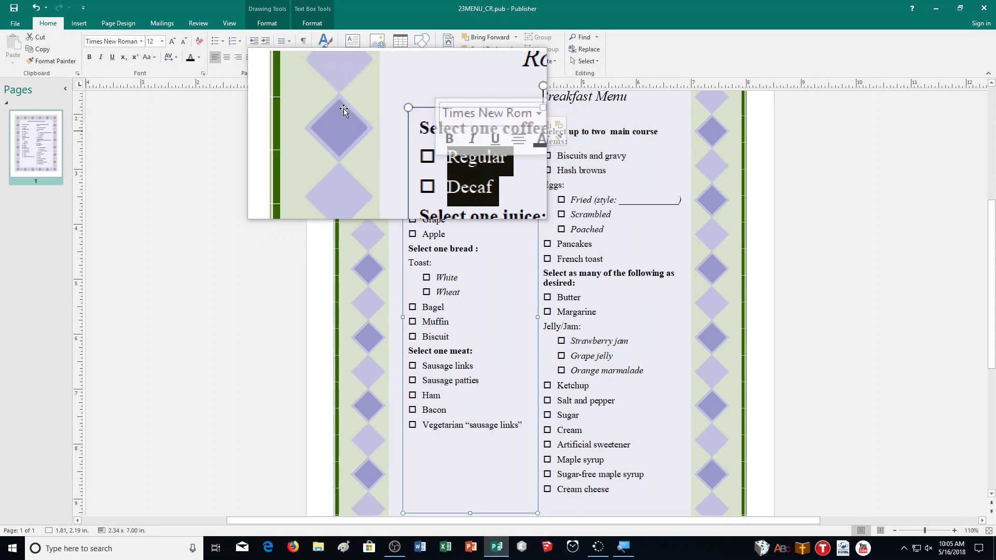
click(323, 54)
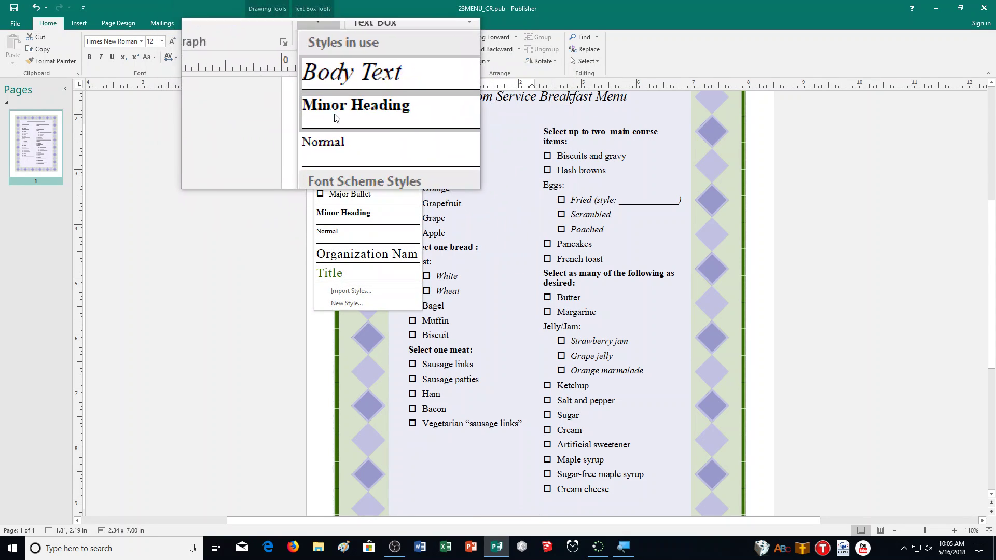
click(349, 198)
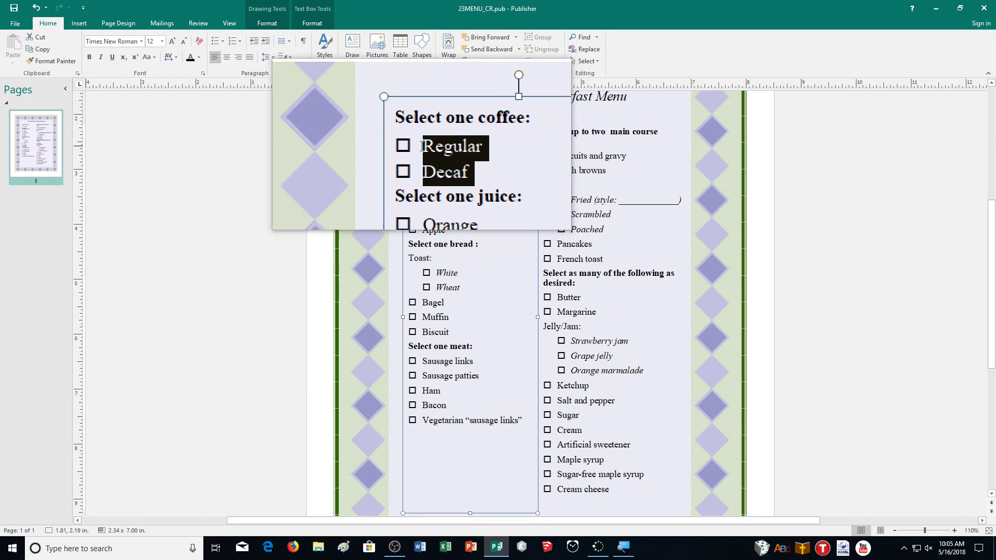
Copy the coffee items' formatting with Format Painter onto the juice items, Bagel through Biscuit, and the meat items
click(44, 63)
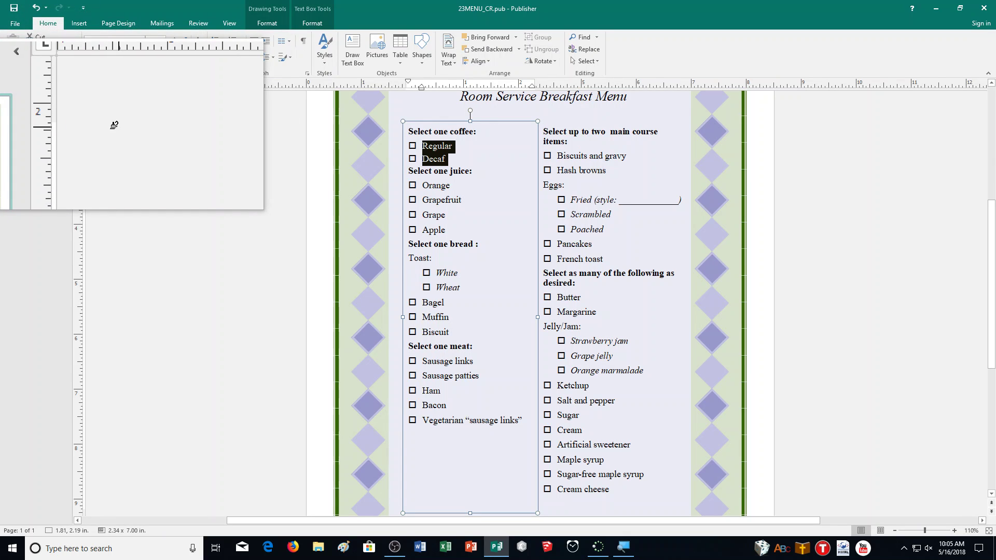
drag(453, 228, 443, 166)
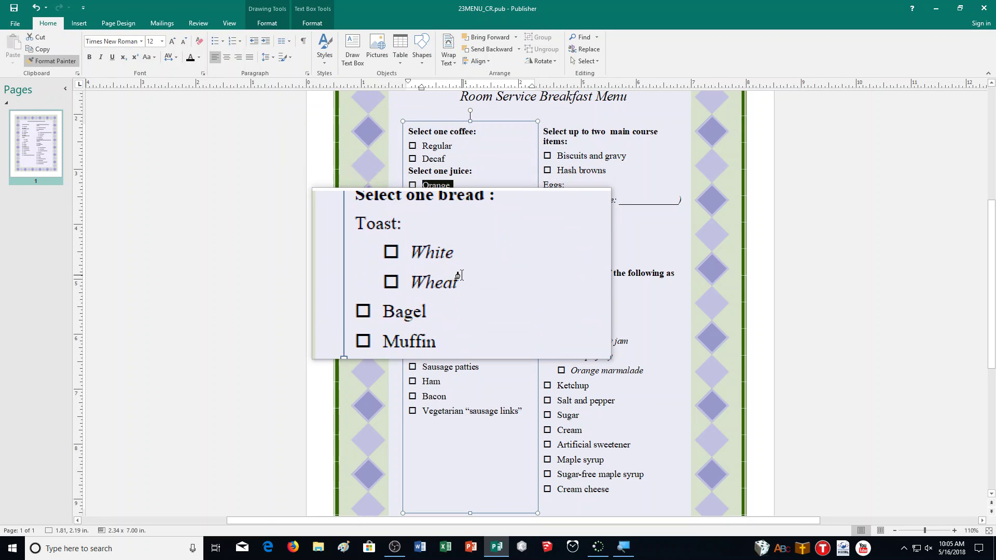
drag(451, 322, 433, 294)
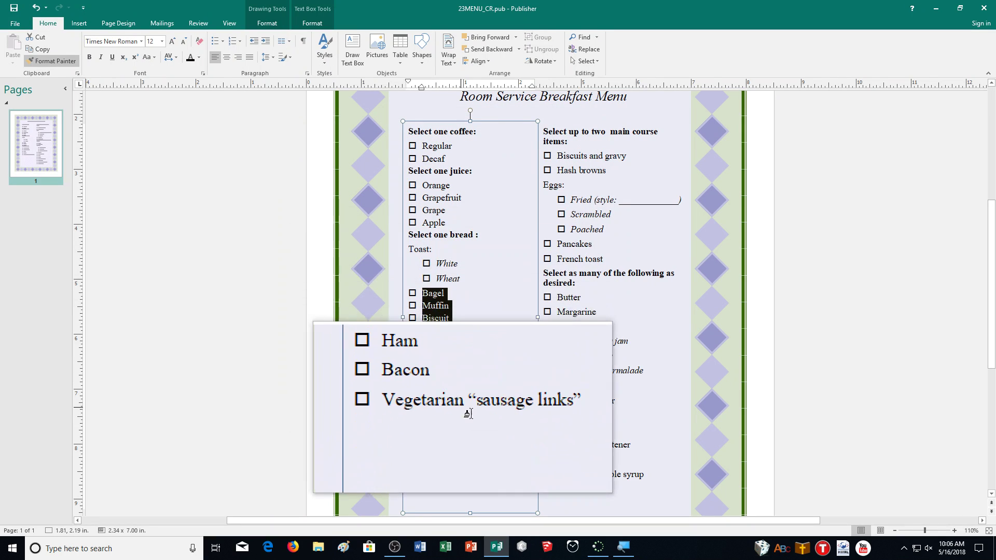
drag(530, 404, 431, 346)
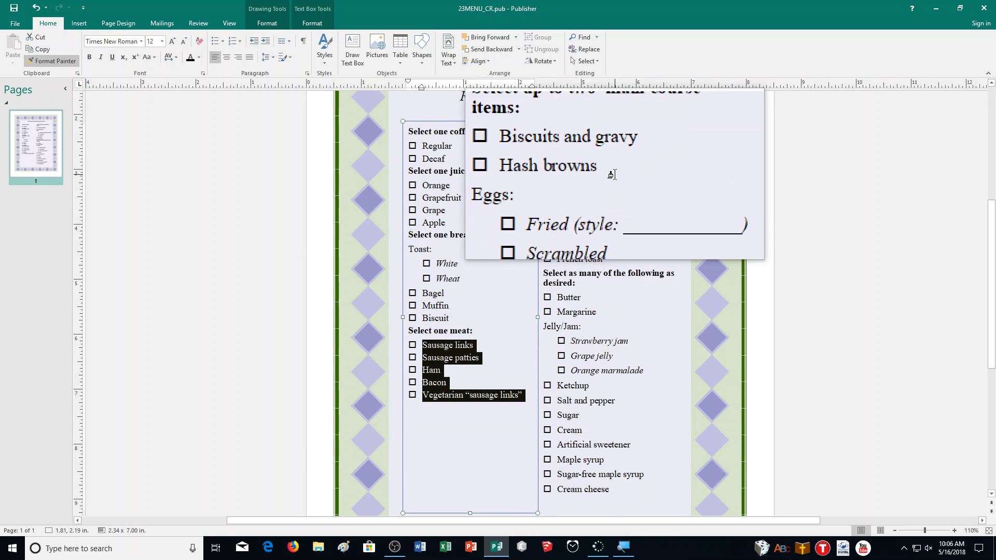
Paint the same formatting onto the non-italic bulleted items under the main course and "Select as many of the following as desired:" headings, and stop painting
click(595, 170)
drag(594, 170, 556, 154)
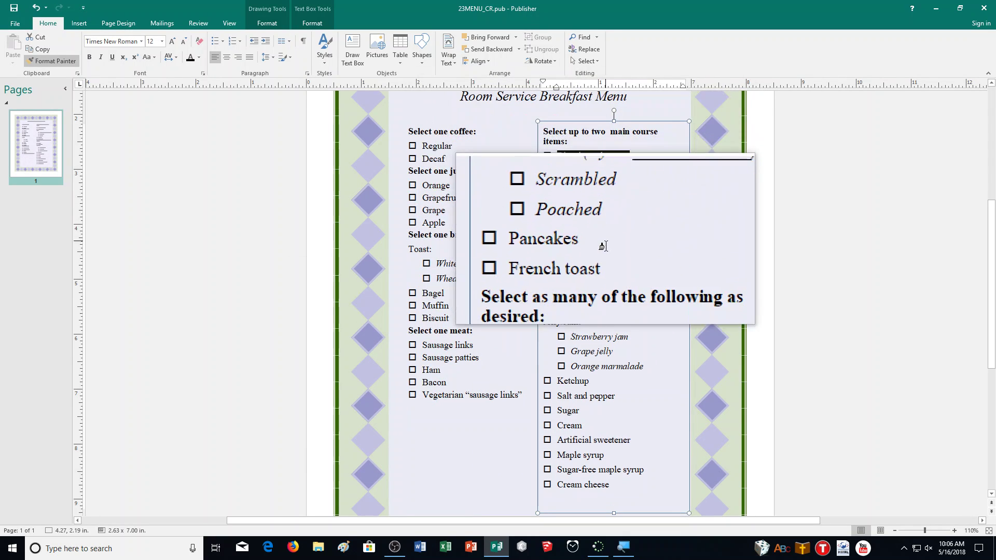
drag(606, 255, 559, 240)
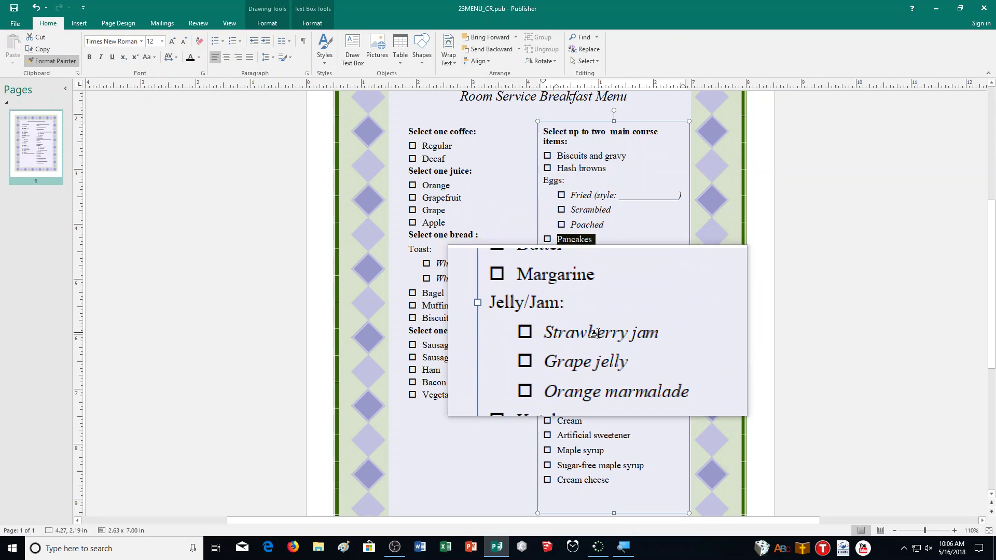
drag(601, 308, 558, 288)
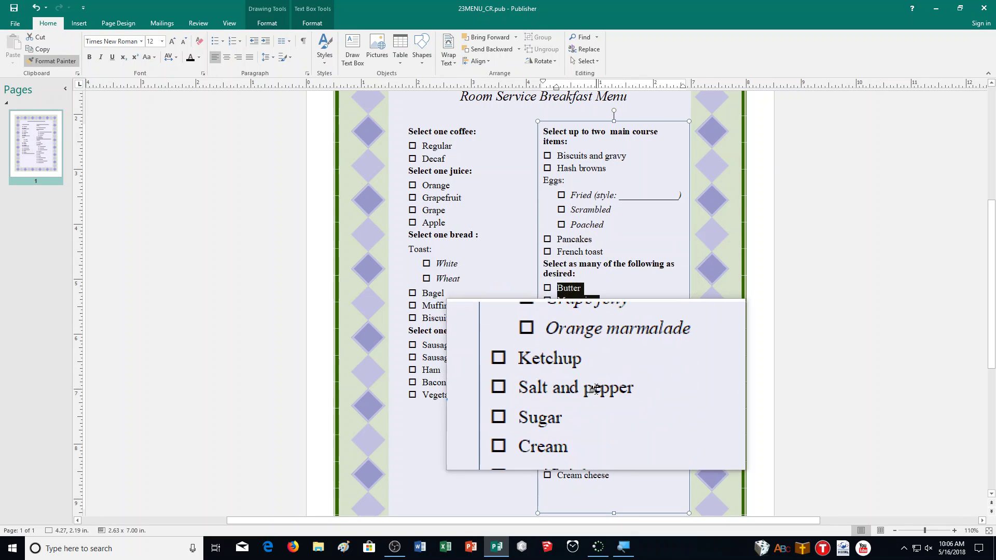
drag(619, 459, 559, 368)
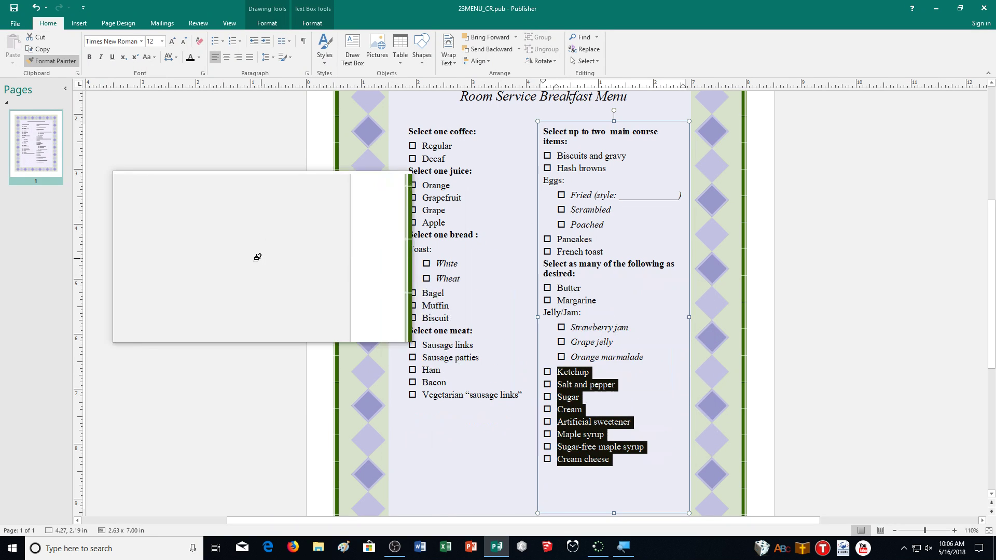
click(221, 253)
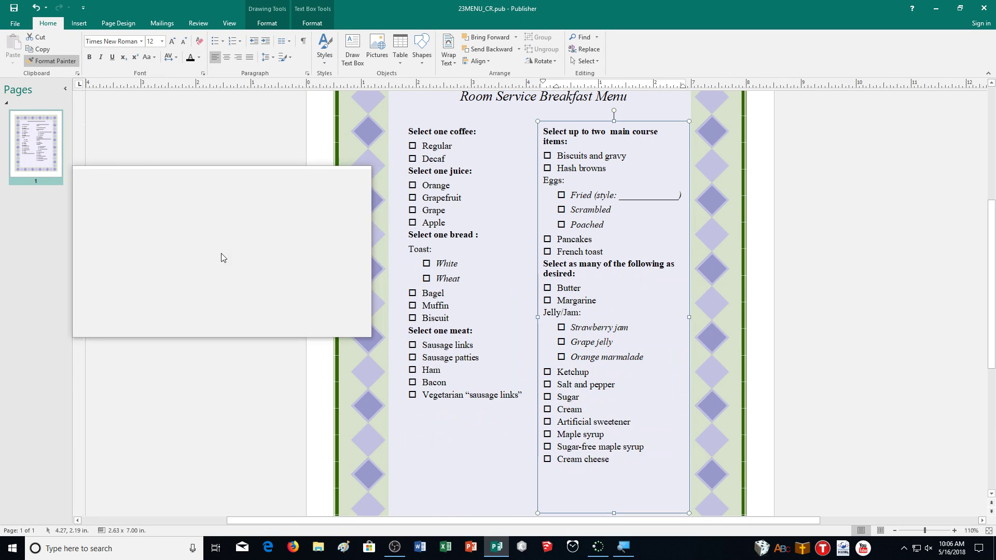
click(423, 146)
drag(423, 146, 440, 155)
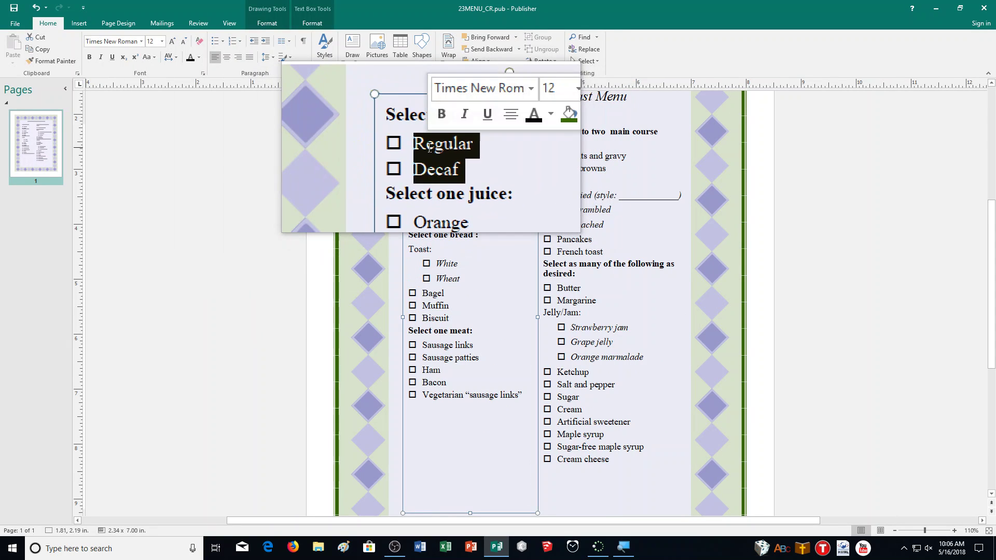
click(333, 63)
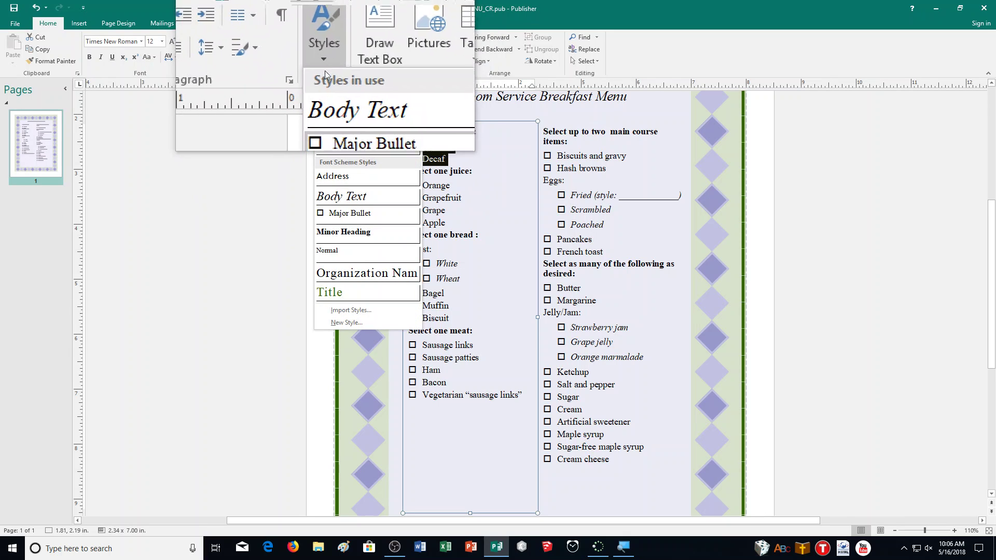
click(188, 127)
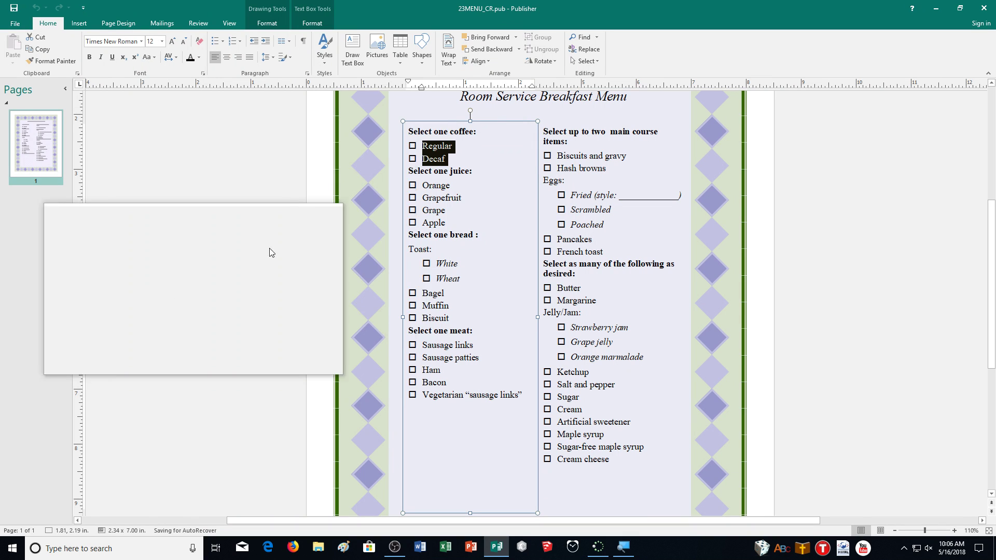
Delete the Address and Organization Name 2 text styles from the publication
click(328, 56)
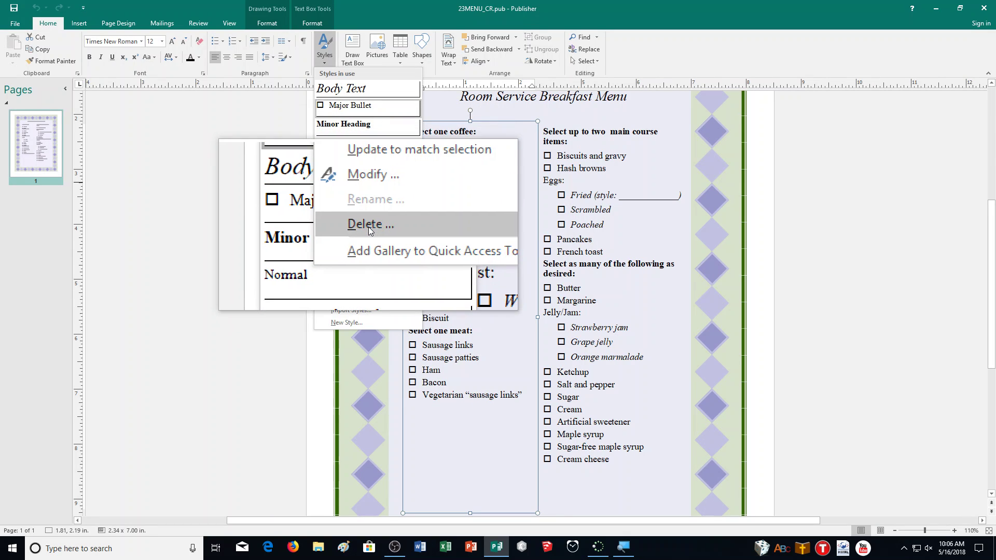
click(369, 227)
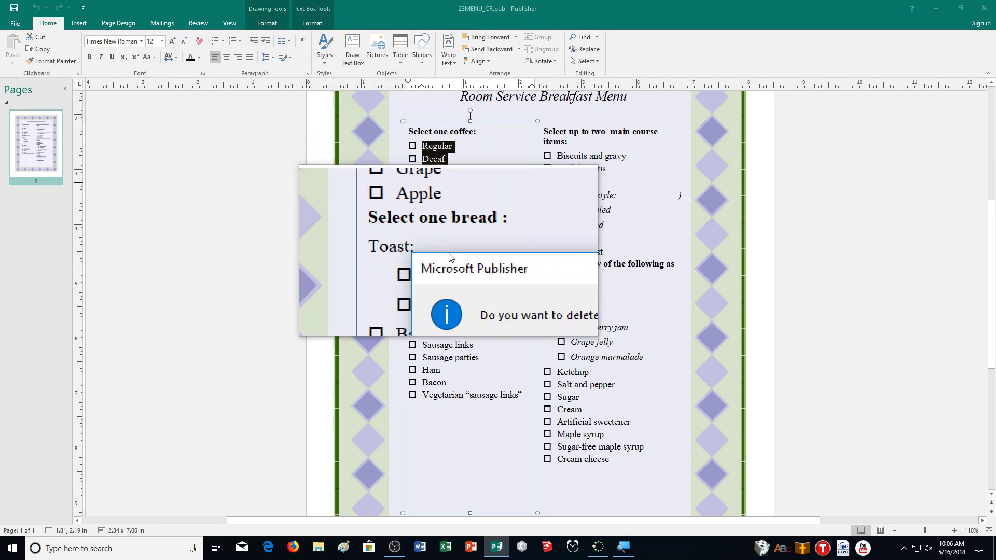
click(485, 307)
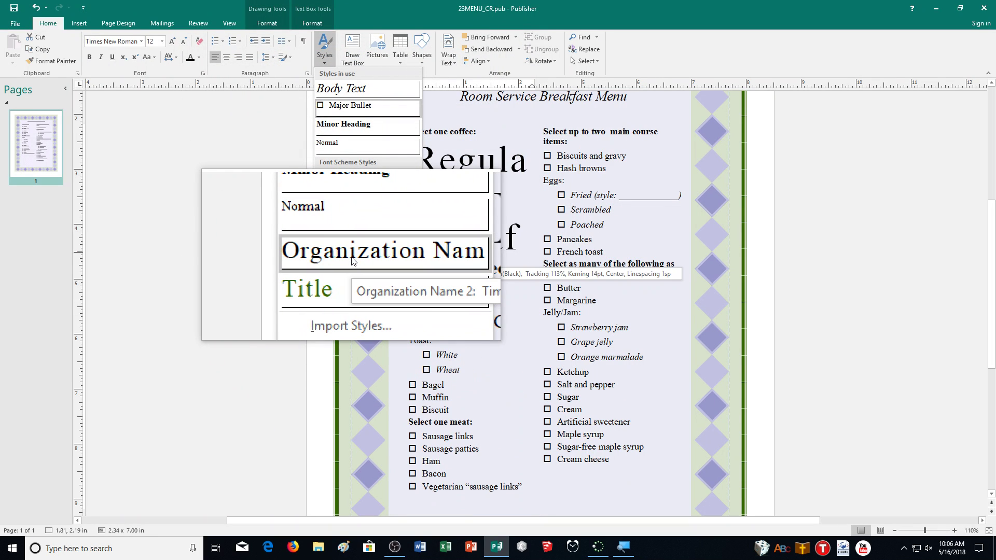
right_click(352, 259)
click(379, 303)
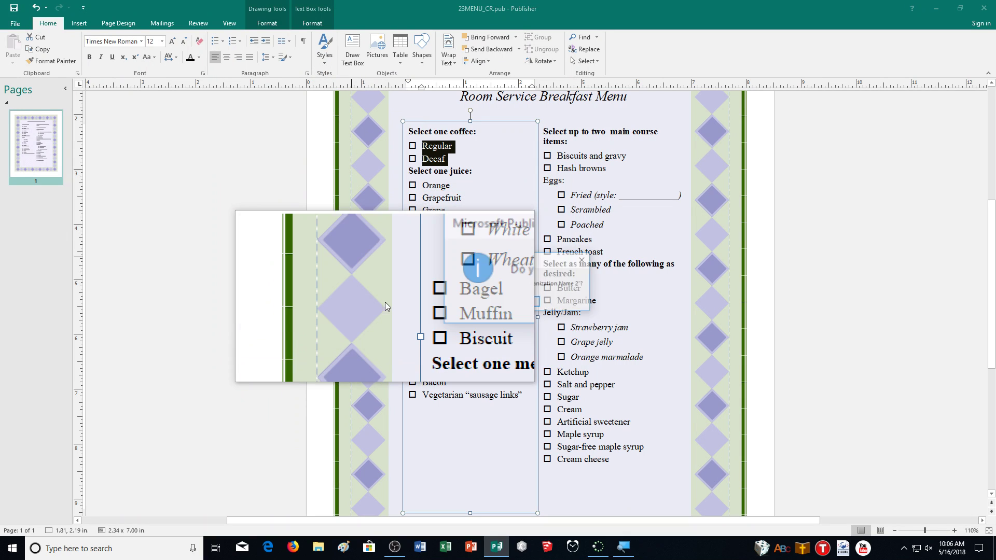
click(485, 306)
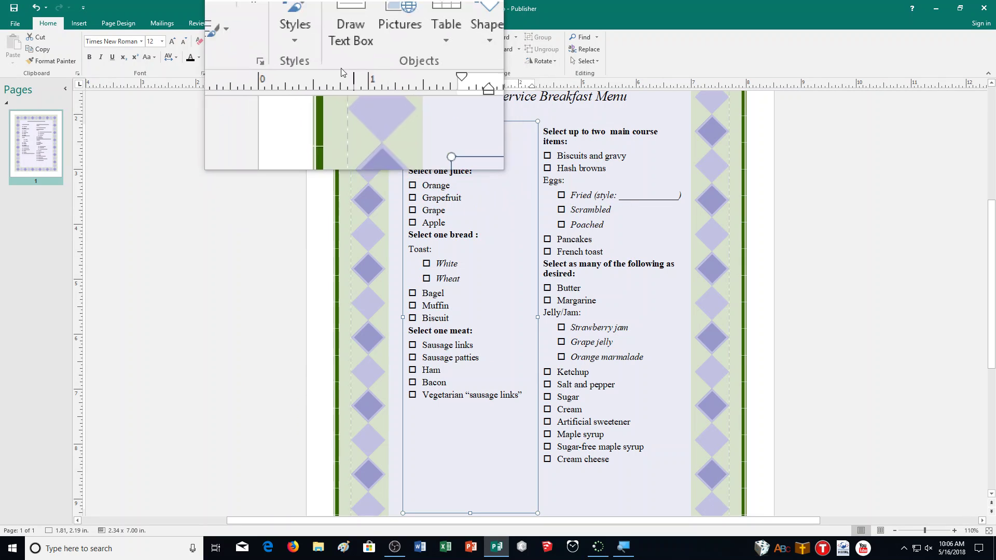
Delete the Title text style and check the remaining list of styles
click(325, 55)
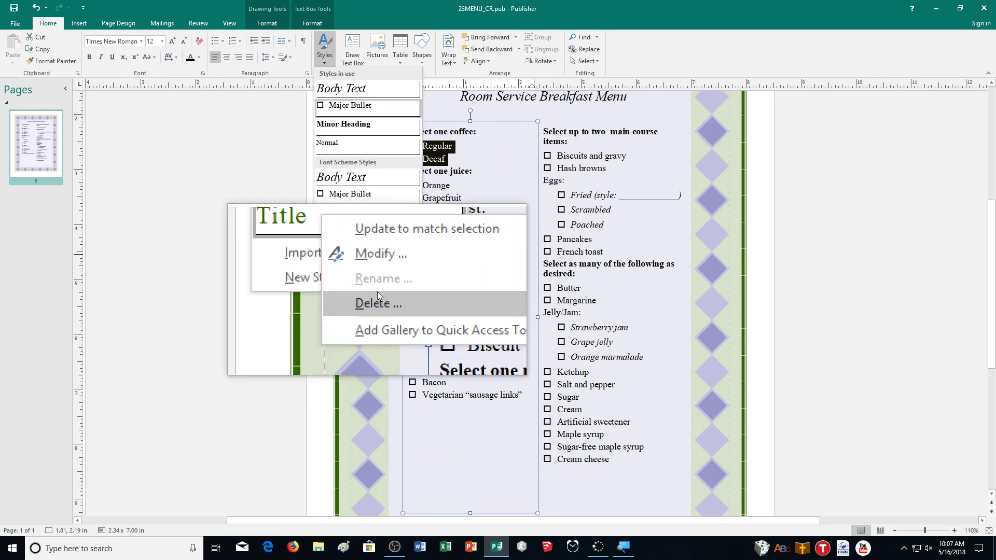
click(375, 301)
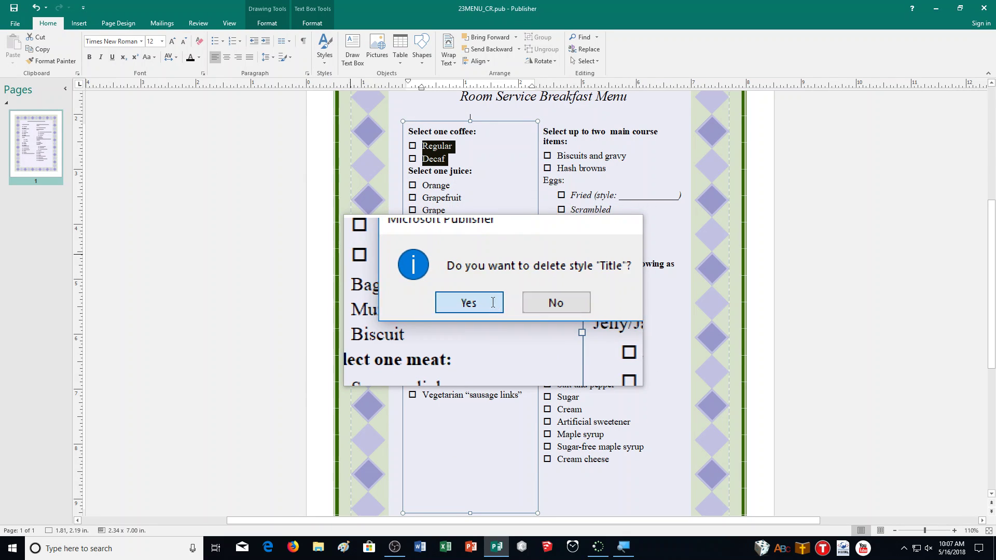
click(495, 305)
click(327, 56)
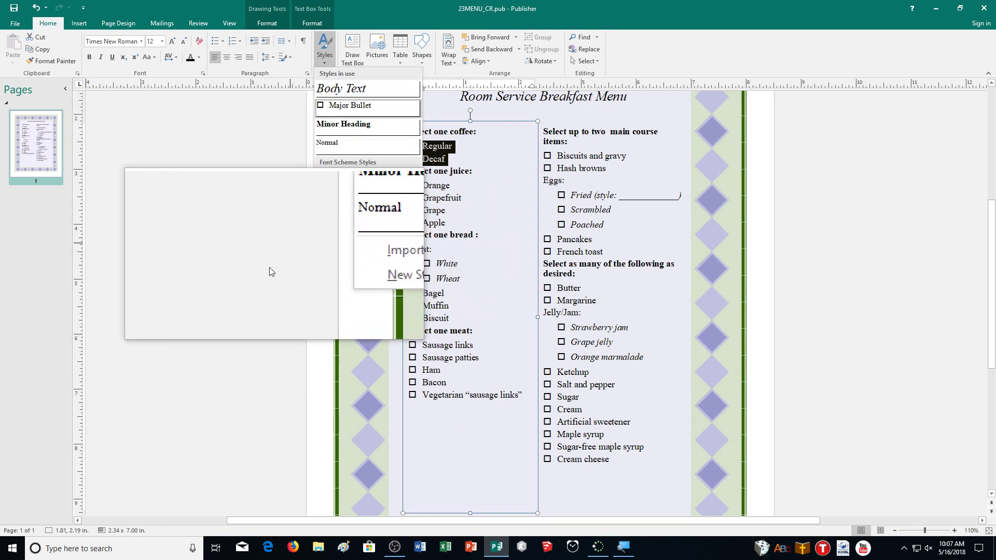
key(Escape)
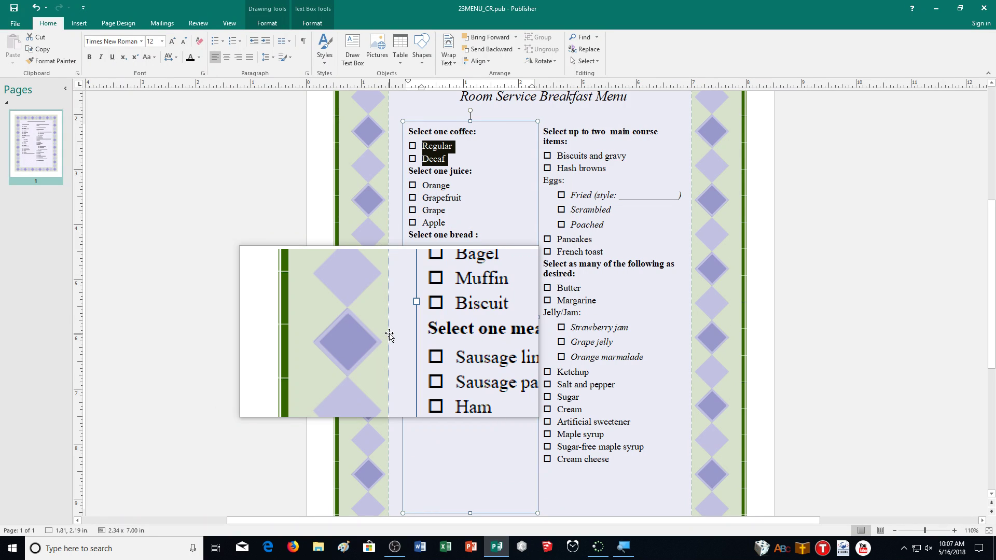
Rename the Minor Heading text style to Head01
click(325, 54)
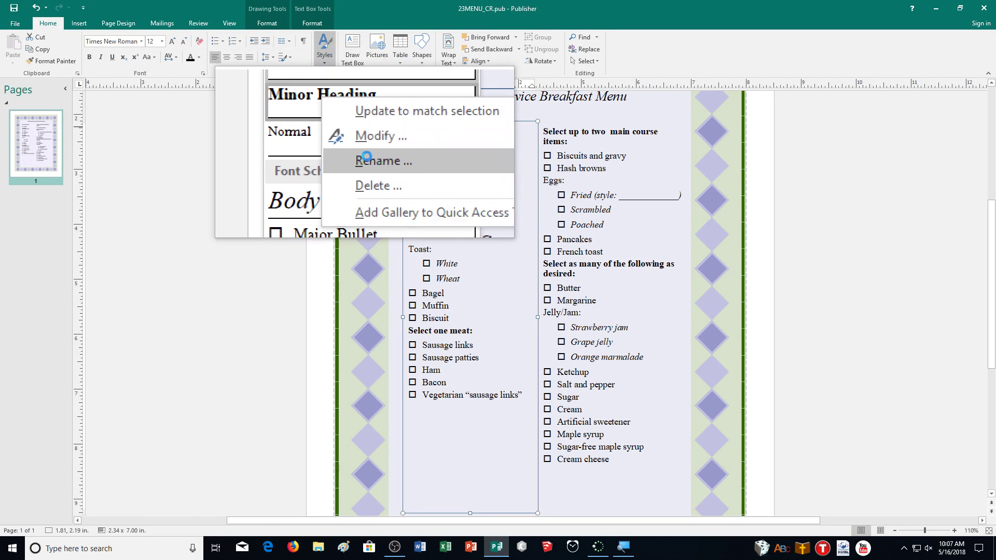
click(390, 170)
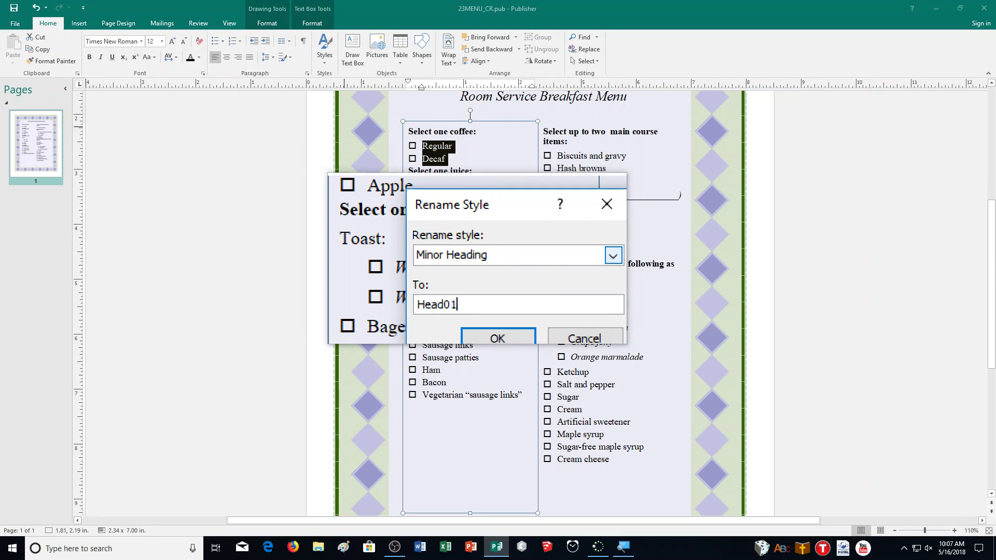
text(Head01)
key(Return)
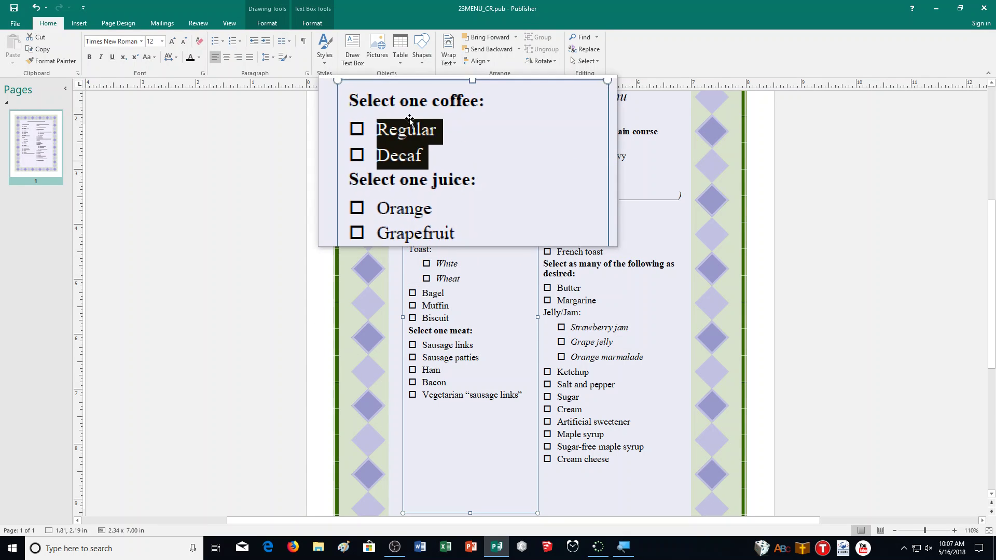
Check the menu publication's styles list, and create a new blank publication
click(328, 57)
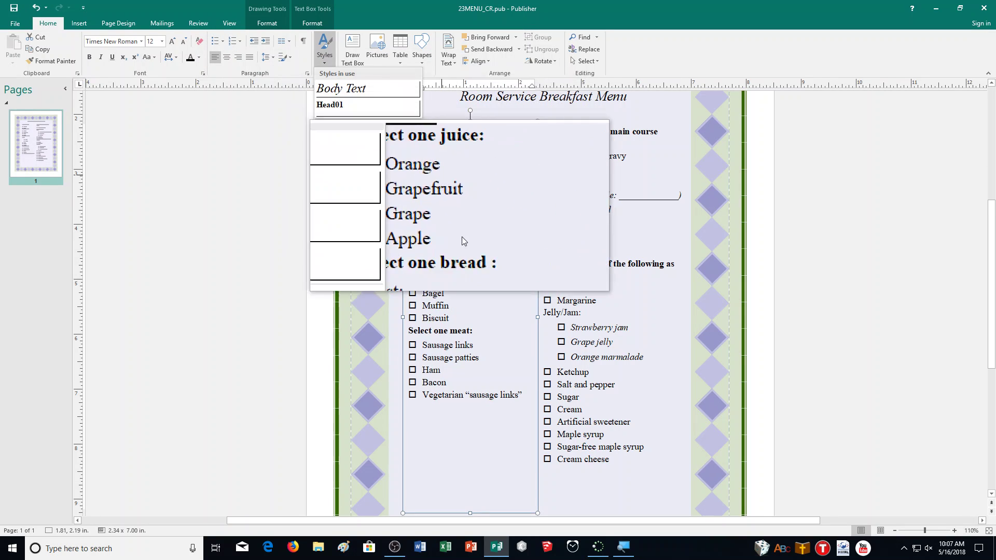
click(270, 291)
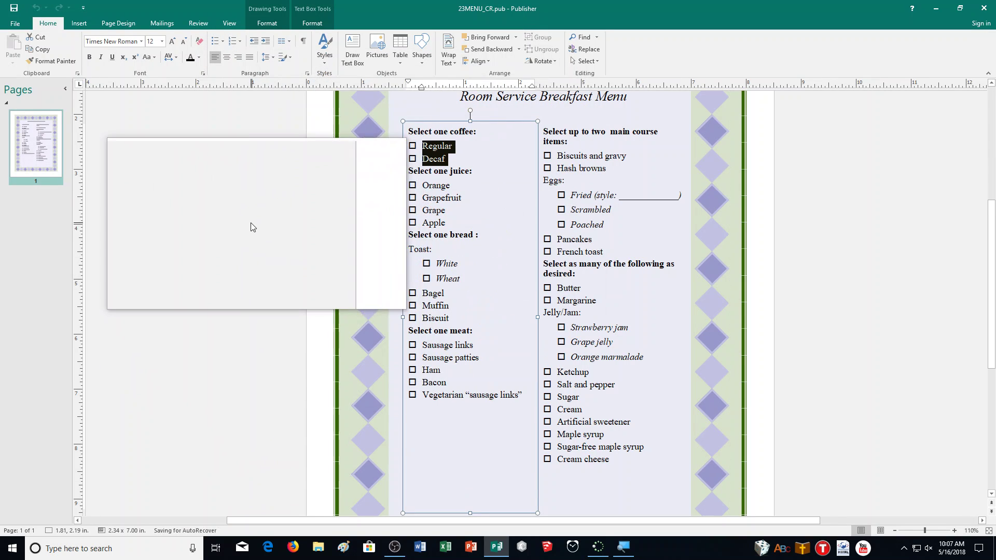
click(14, 30)
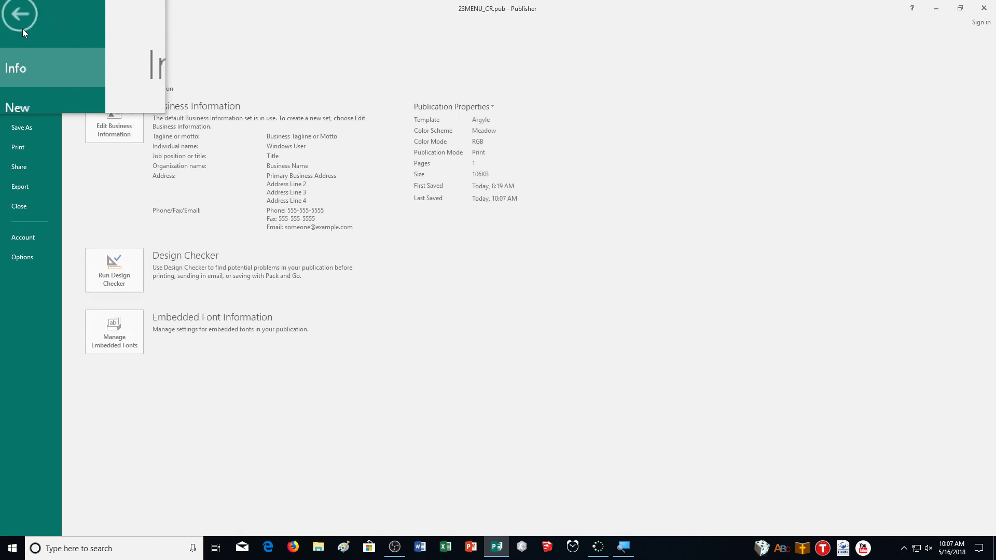
click(23, 68)
click(163, 156)
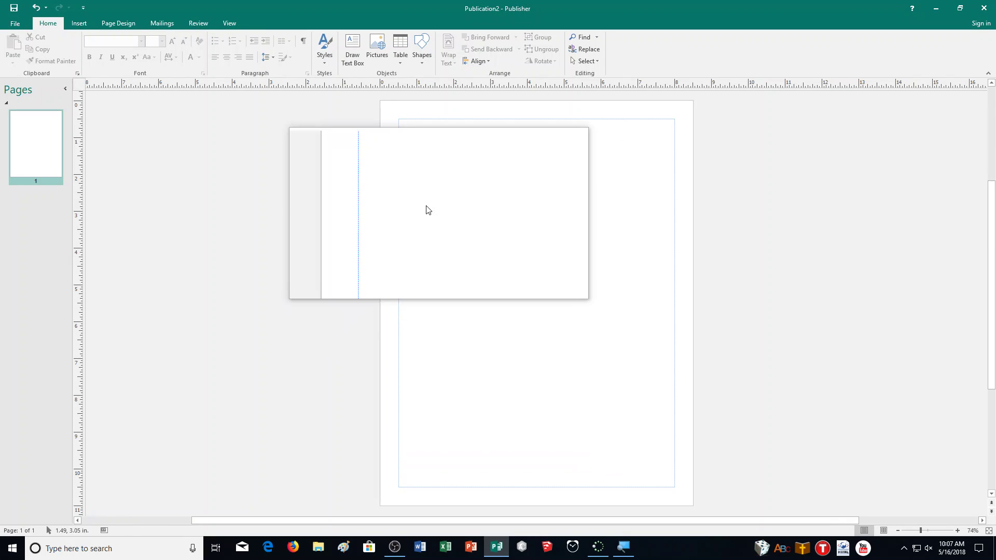
Import the text styles from 23MENU_CR into the blank publication, keeping its current definitions of the Normal and Body Text styles
click(325, 61)
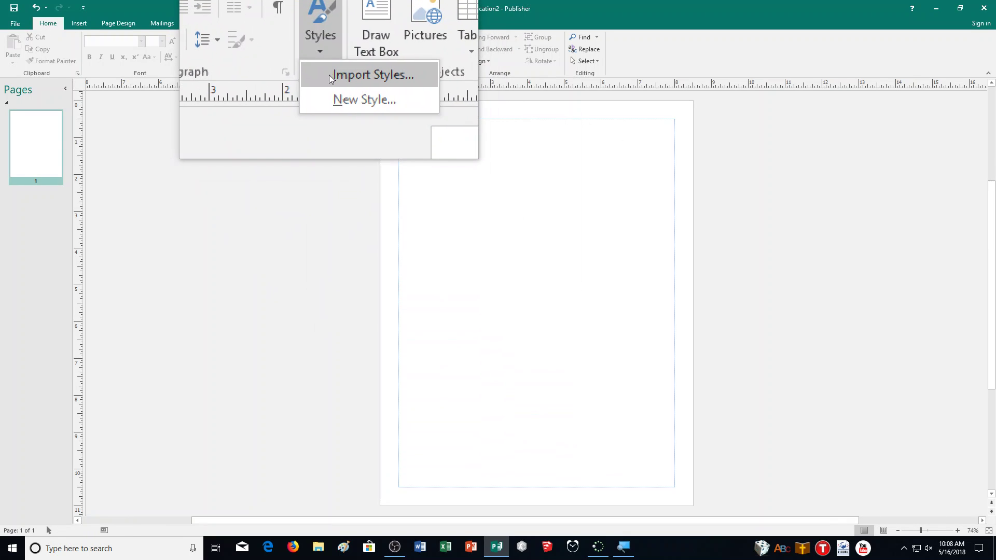
click(329, 74)
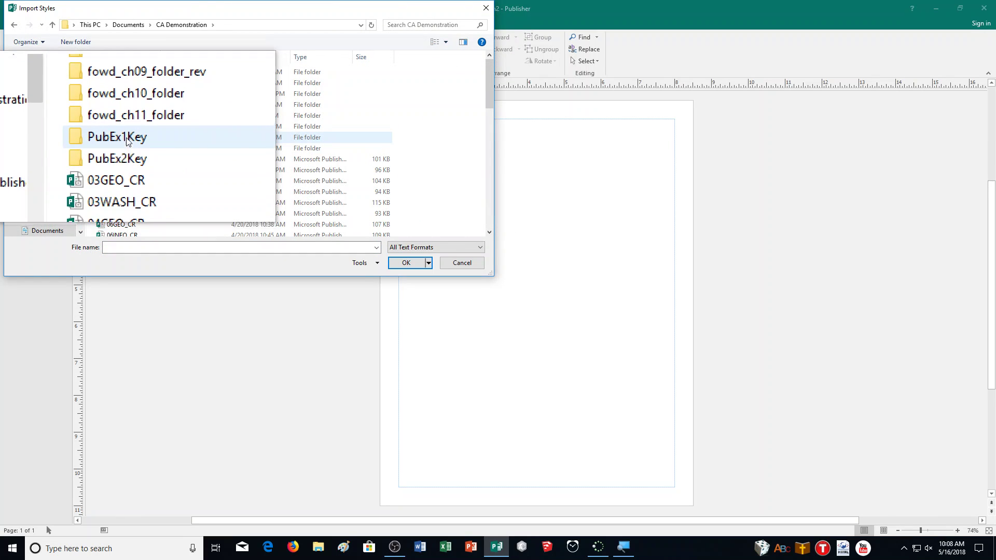
scroll(156, 172, down, 10)
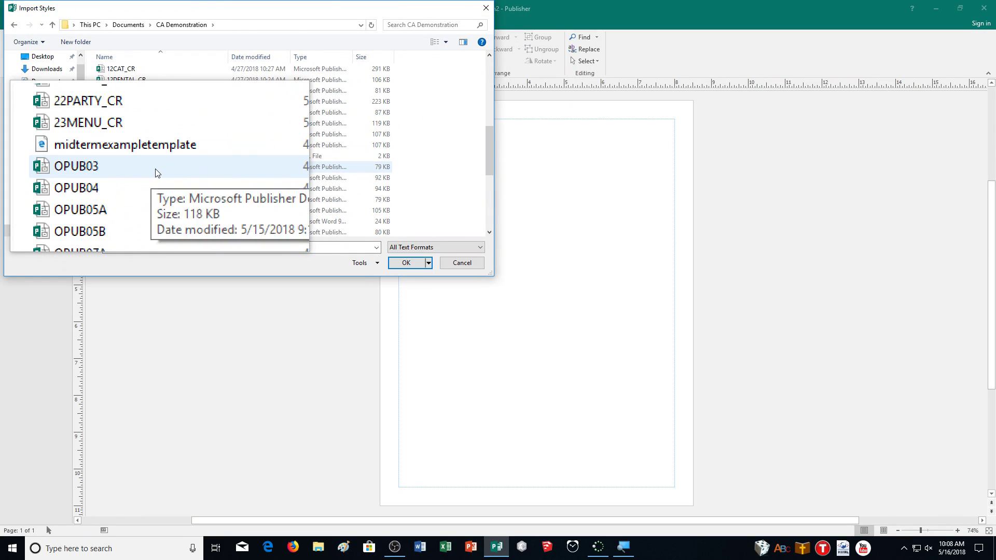
double_click(140, 143)
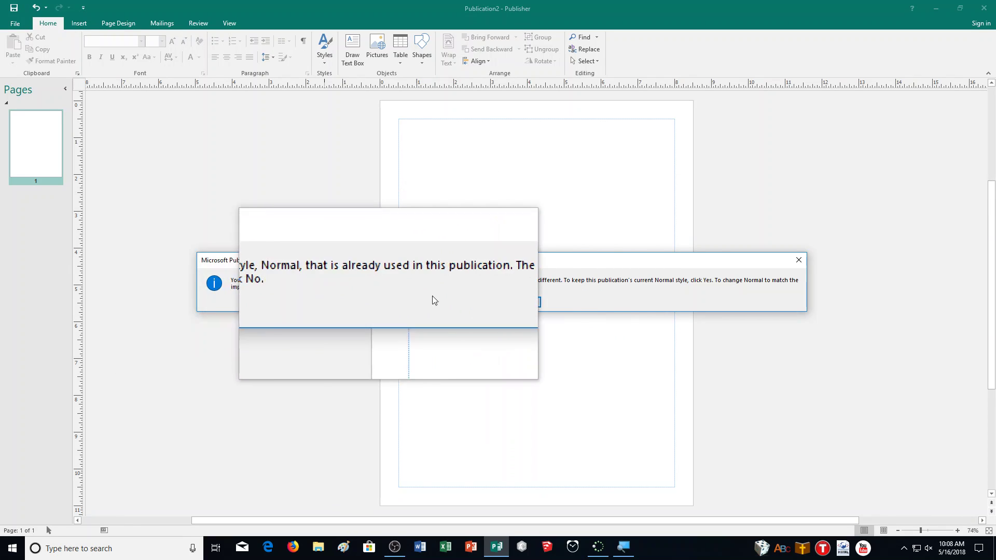
click(486, 302)
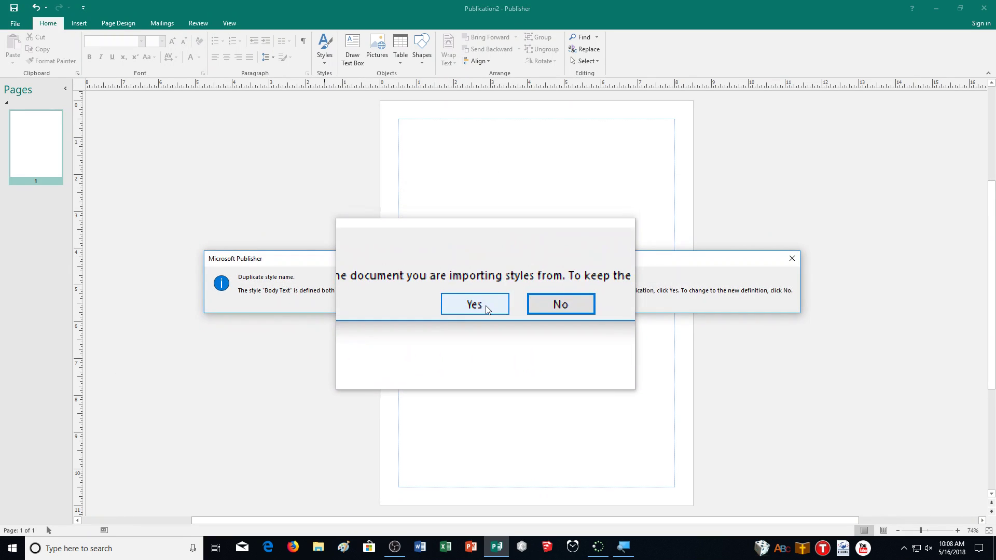
click(475, 308)
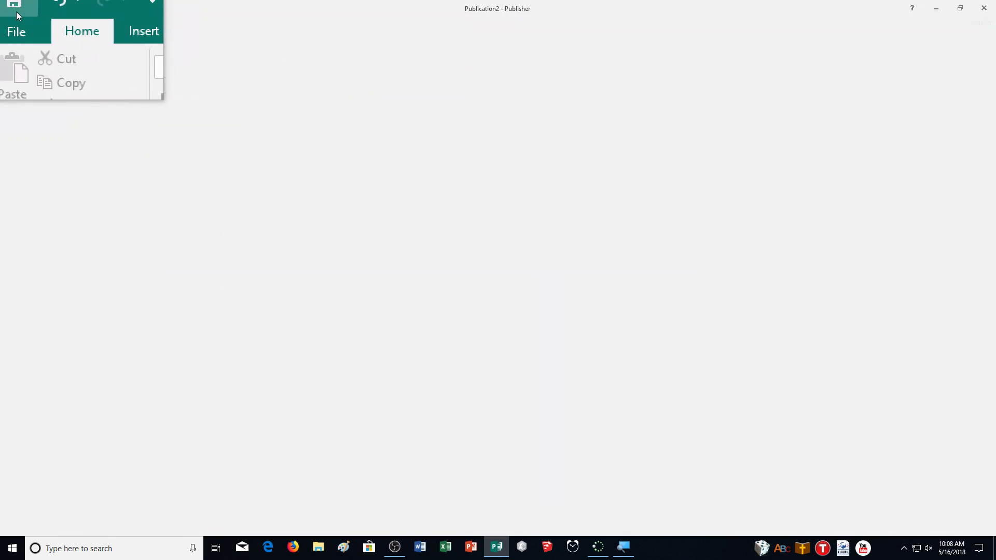
Save the new publication as 23COPY_CR in the CA Demonstration folder under Documents
click(16, 12)
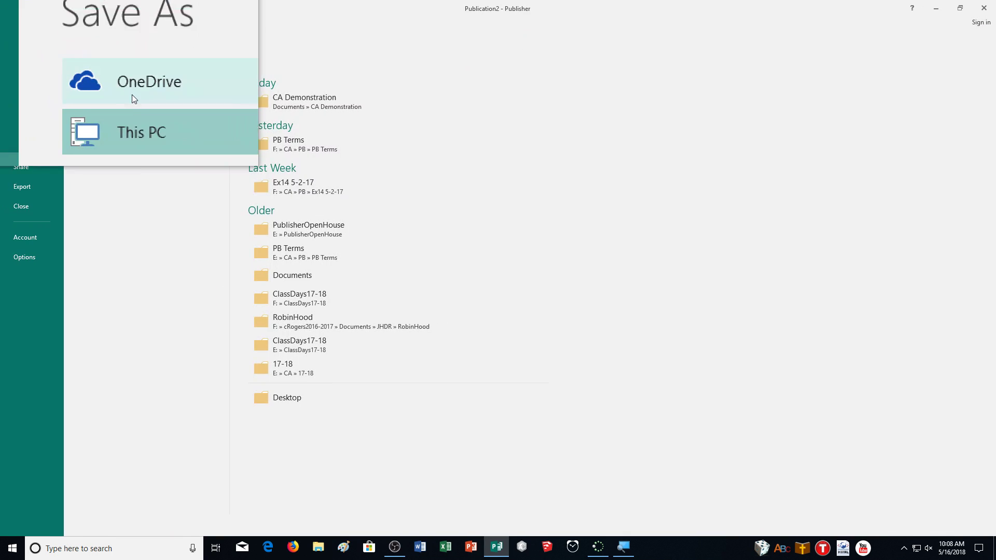
click(138, 160)
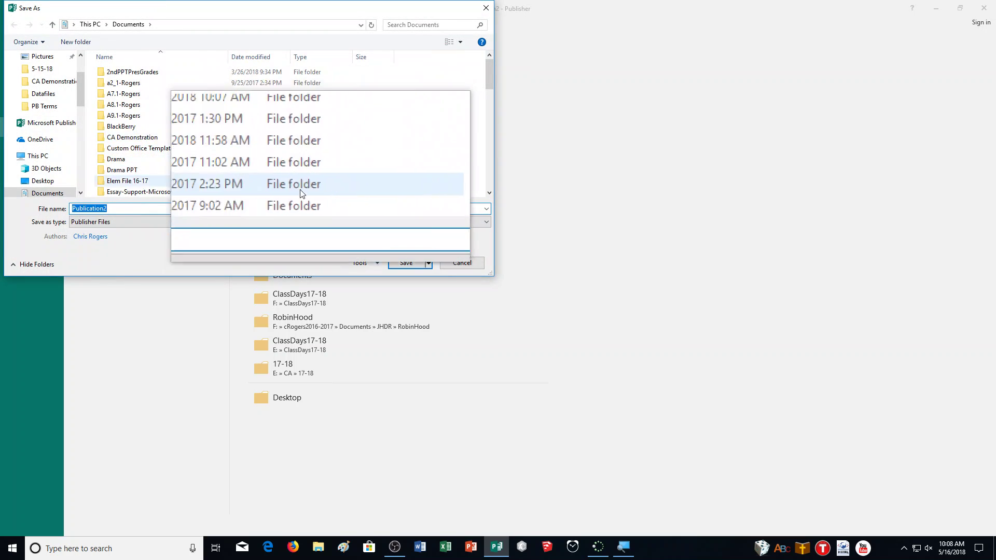
double_click(138, 137)
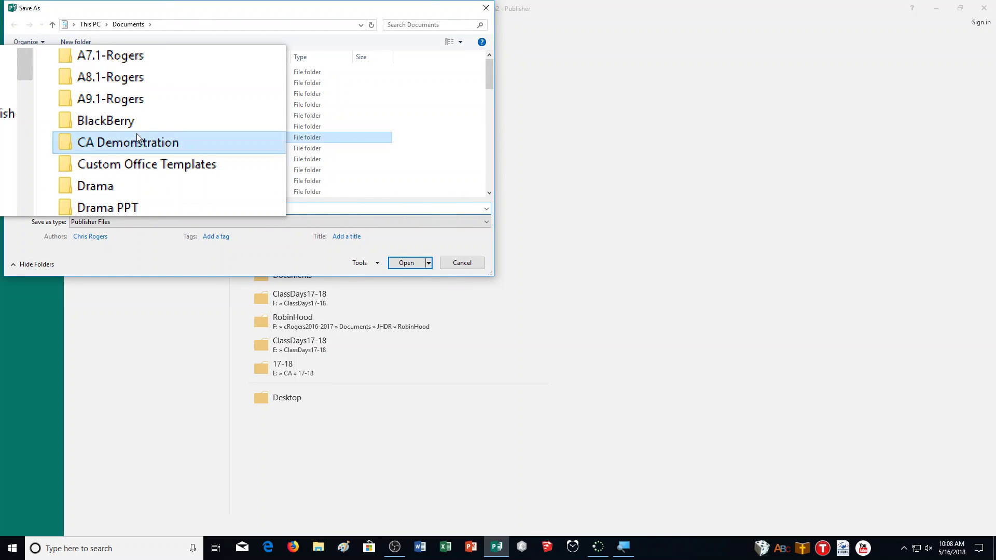
double_click(117, 210)
text(23COPY_CR)
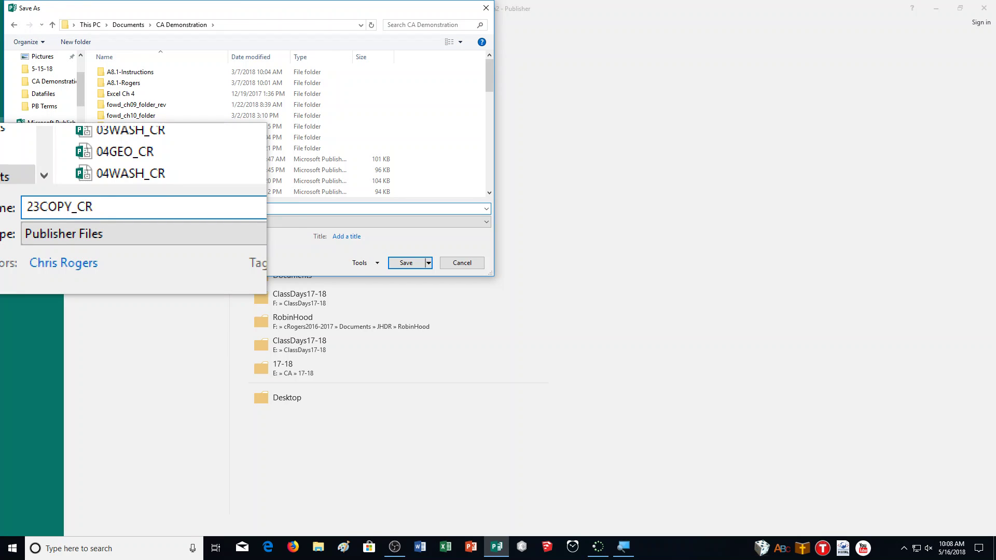
key(Return)
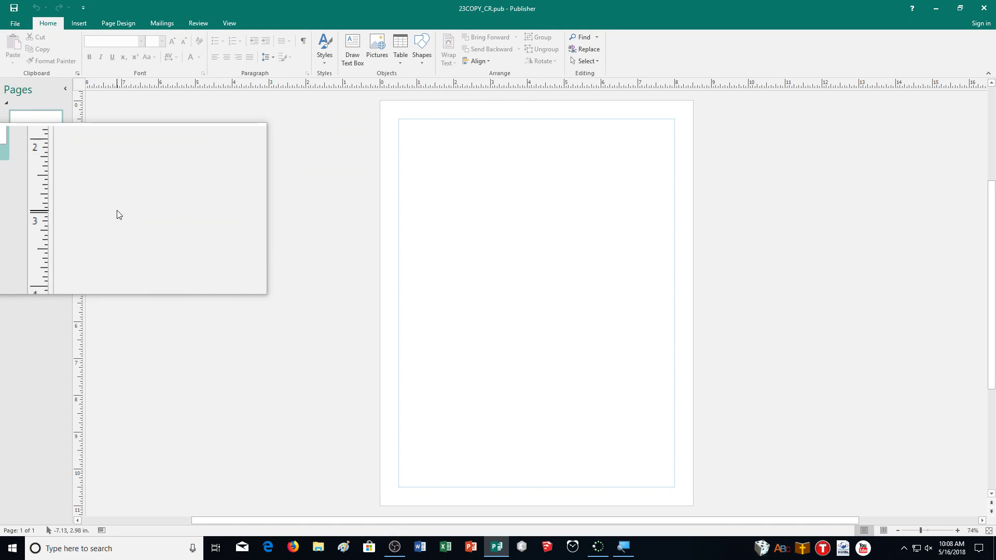
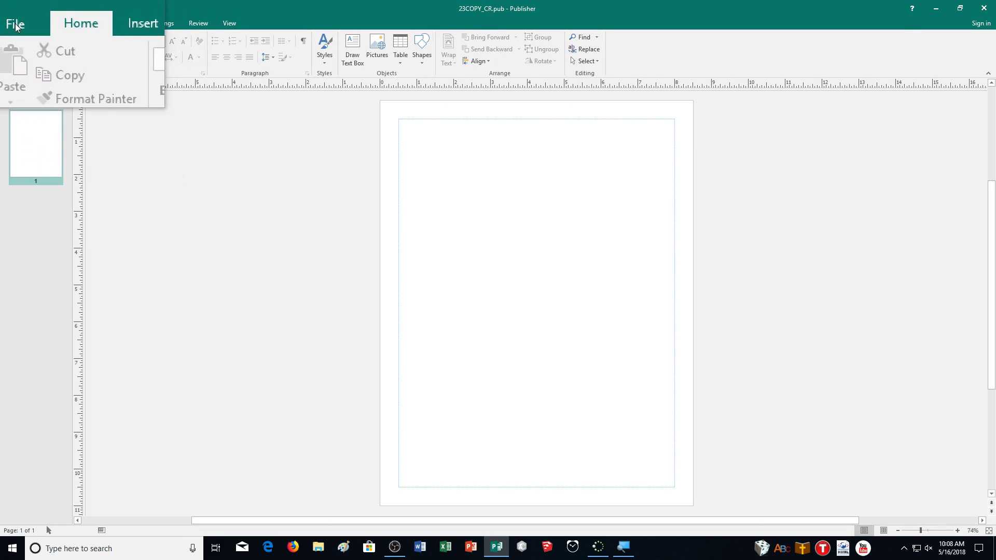
Open the OPUB23 publication and close the 23COPY_CR publication
click(15, 25)
click(25, 95)
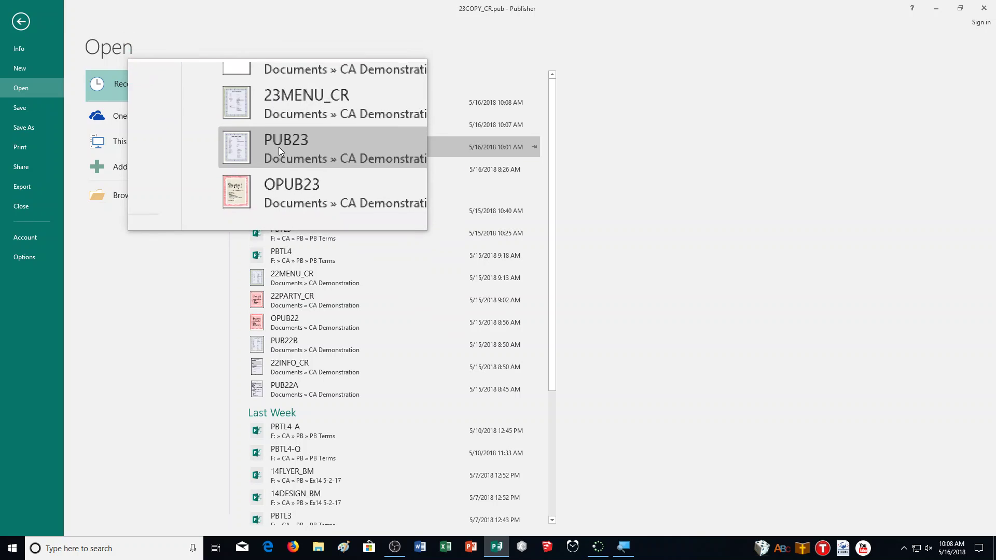
click(285, 171)
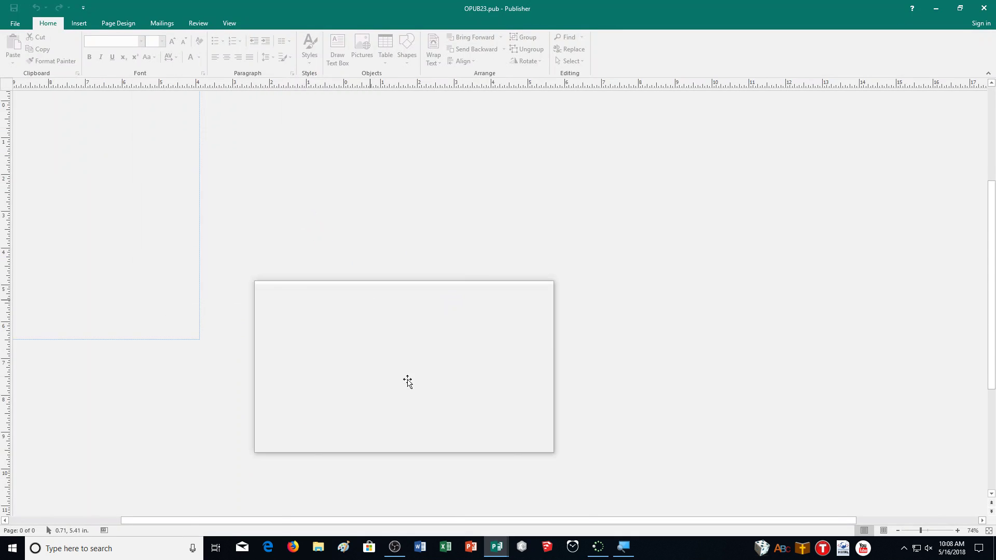
mouse_move(496, 547)
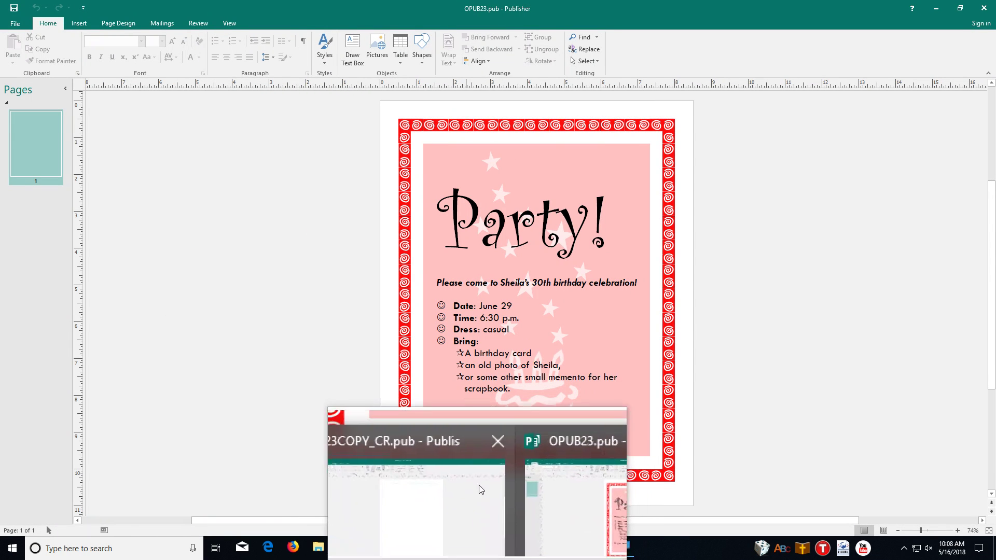
click(493, 467)
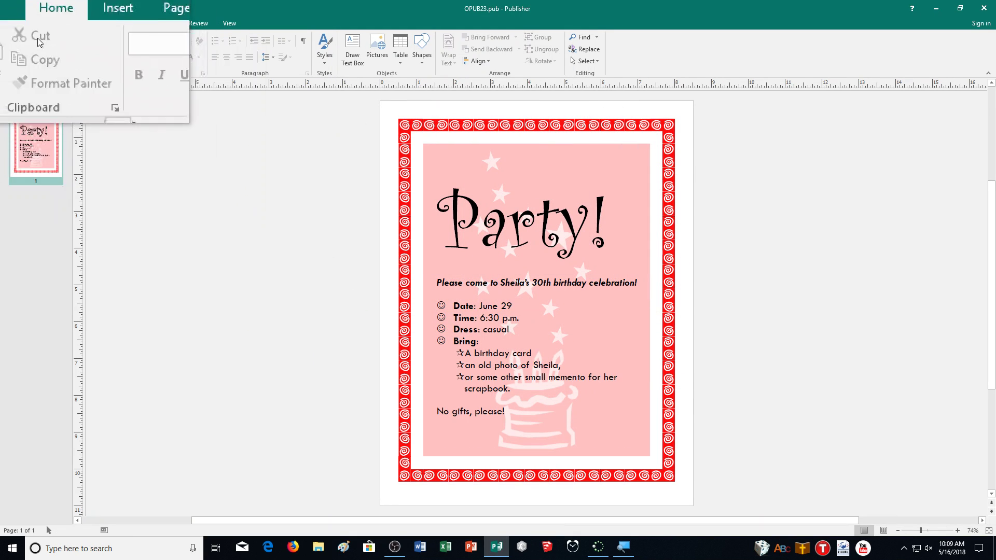
Save a copy of the party flyer as 23STYLES_CR in the CA Demonstration folder
click(15, 23)
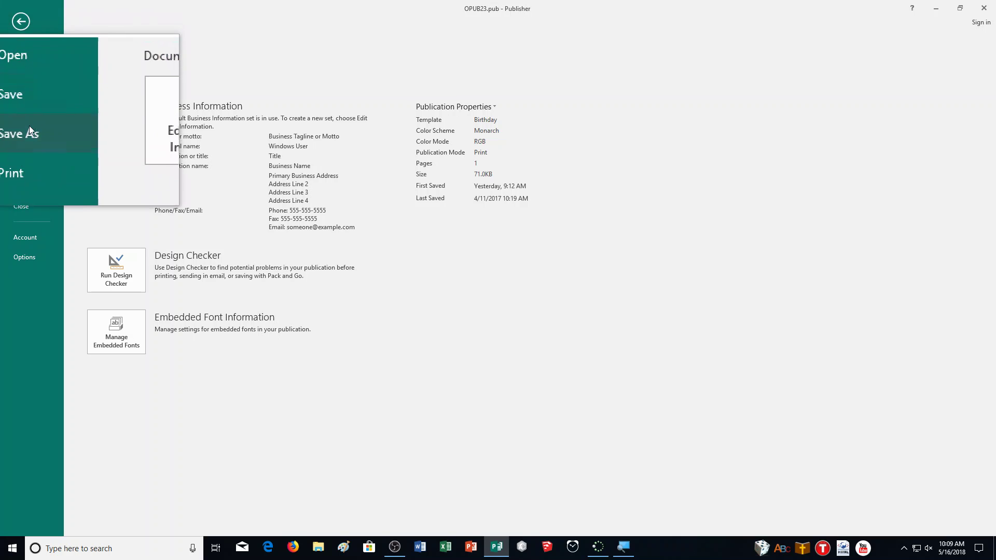
click(24, 127)
click(274, 102)
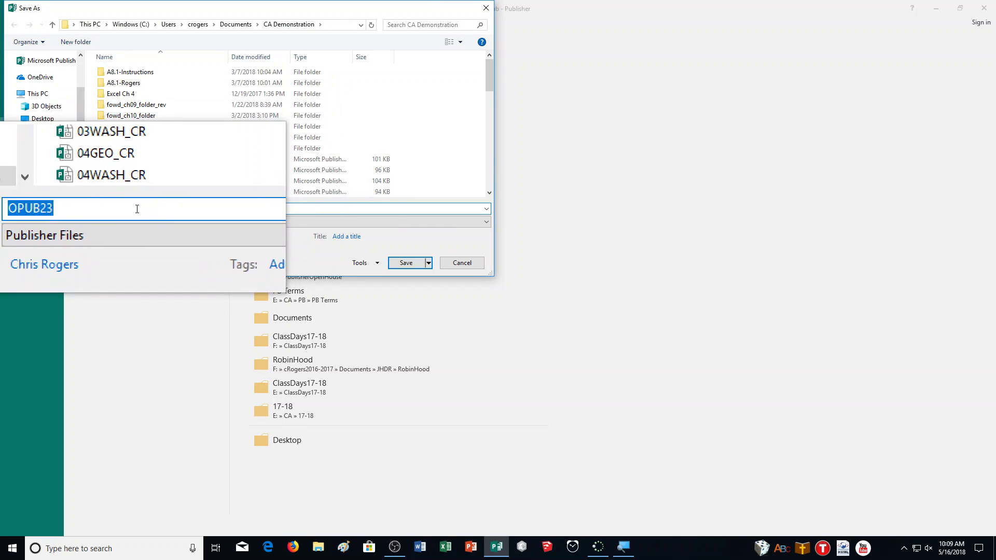
text(23STYLES_CR)
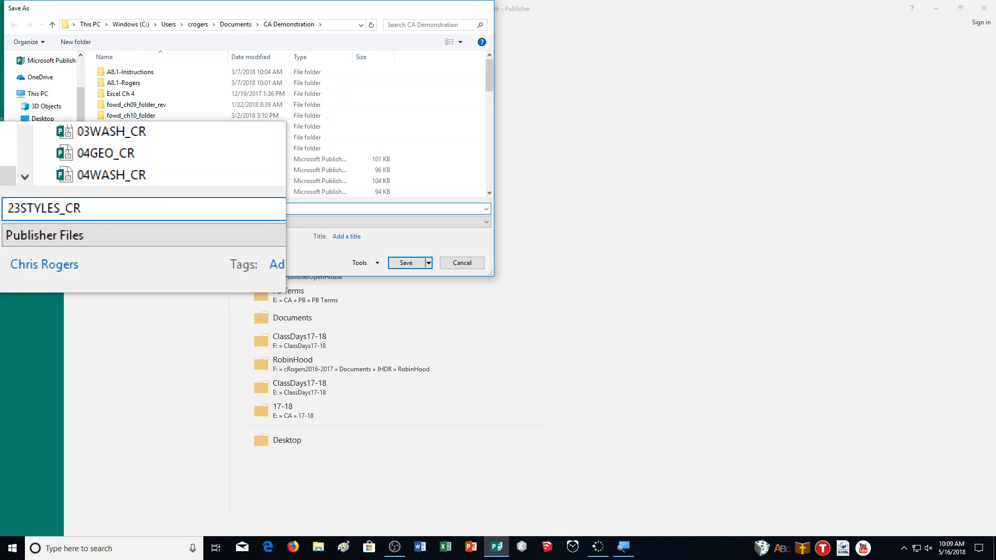
key(Return)
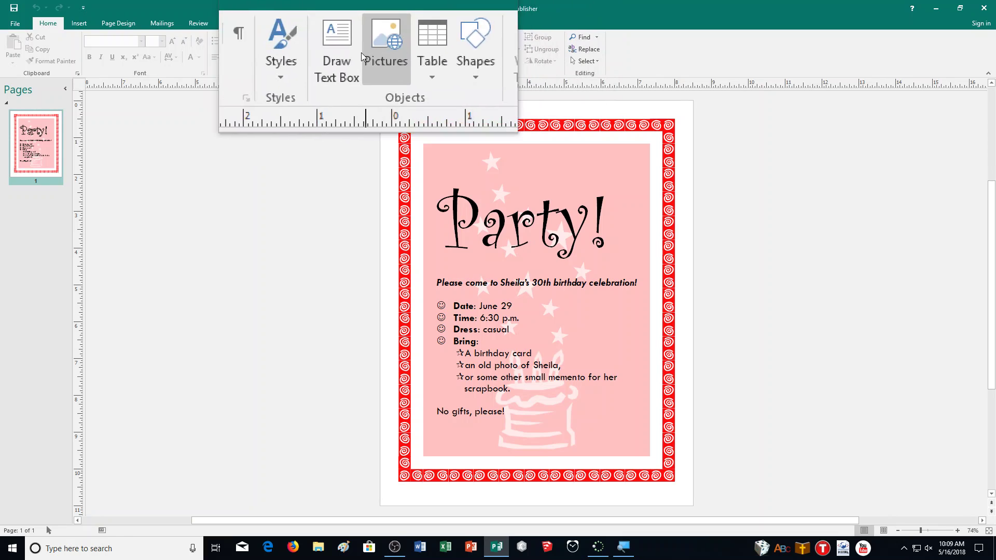
Import the text styles from OPUB23IMP into the flyer, changing Normal to match the imported default text style
click(334, 60)
click(363, 76)
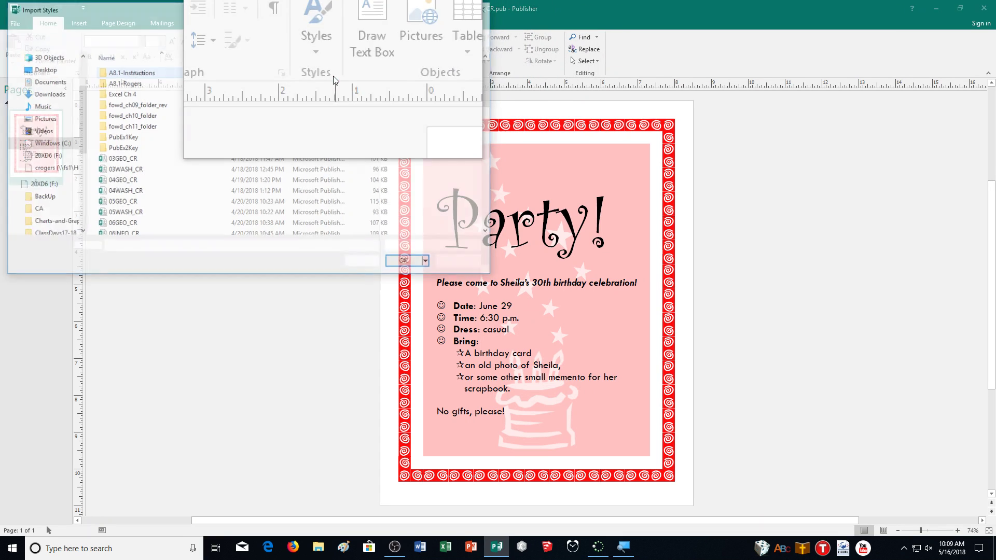
scroll(212, 136, down, 3)
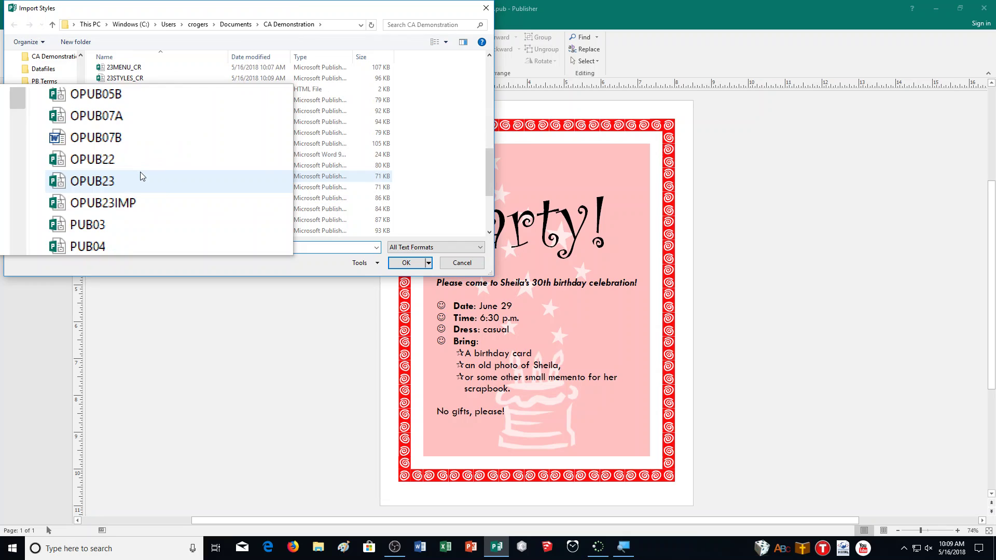
click(129, 188)
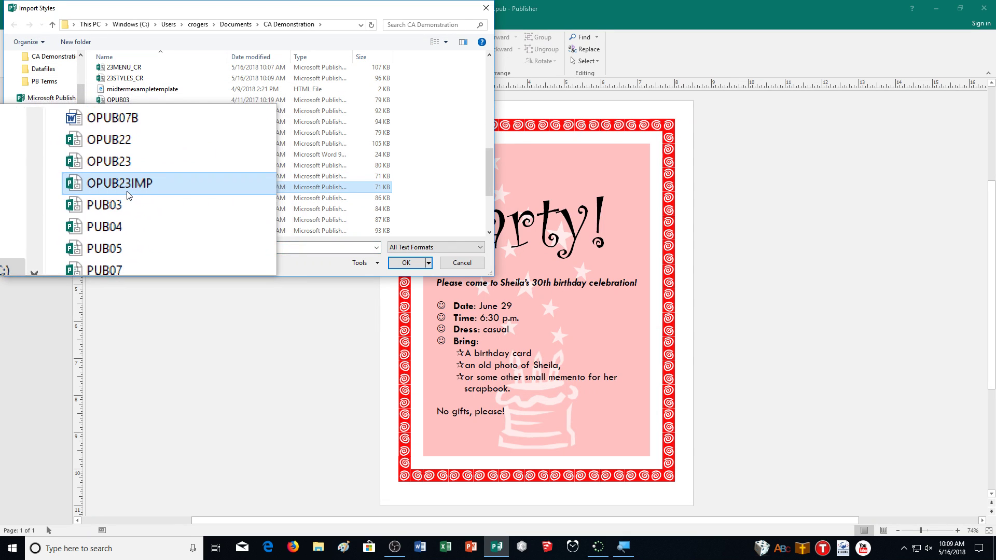
click(406, 264)
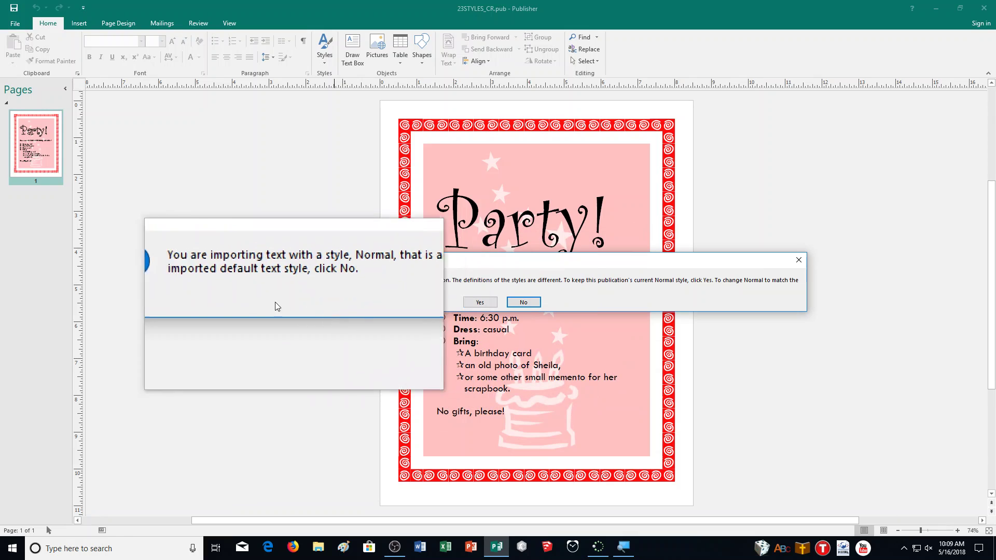
click(529, 306)
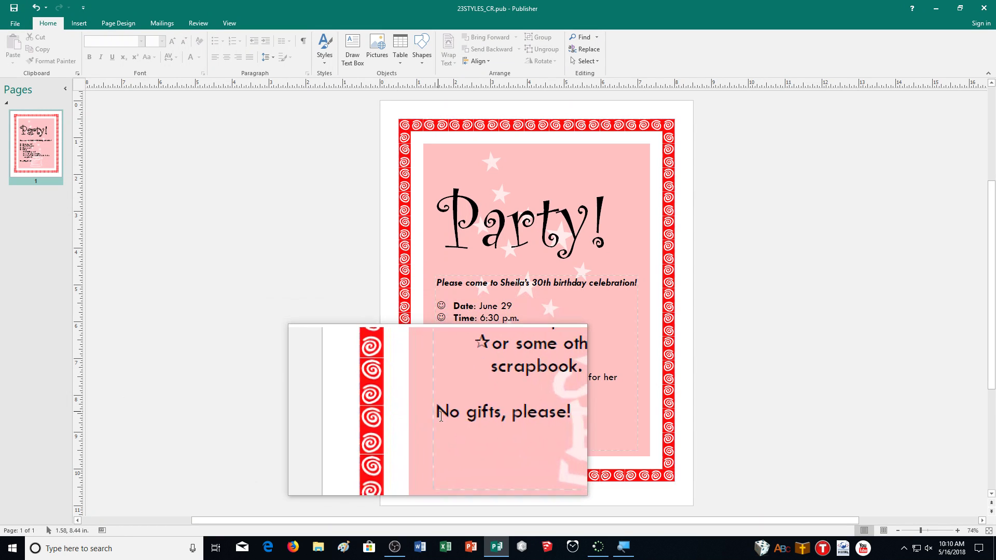
Apply the Normal text style to the "No gifts, please!" line of the flyer
drag(519, 415, 445, 414)
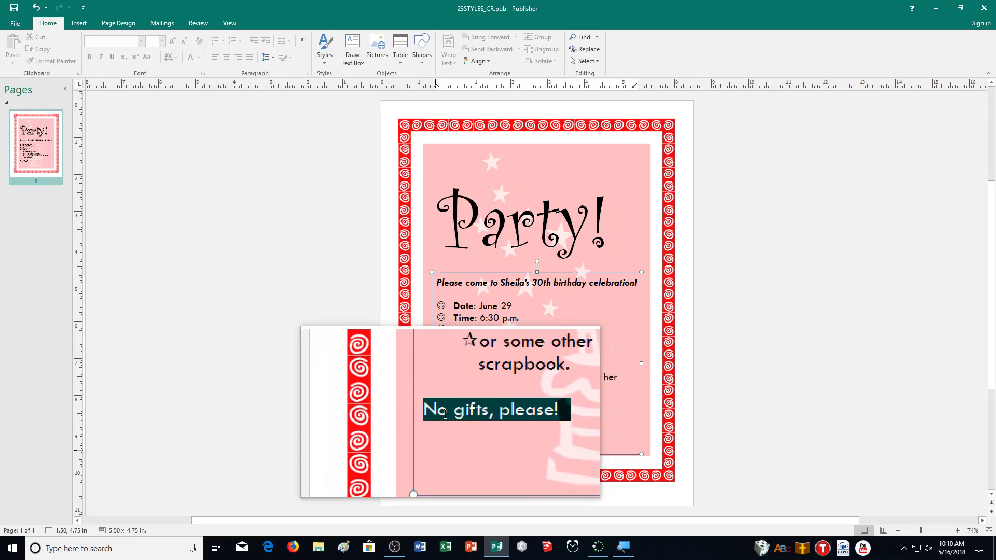
click(323, 63)
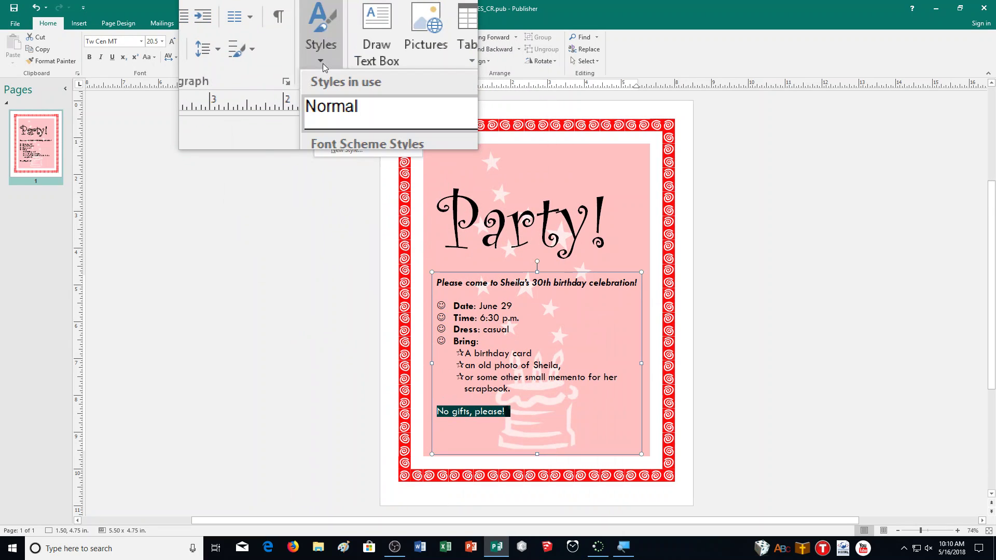
click(331, 93)
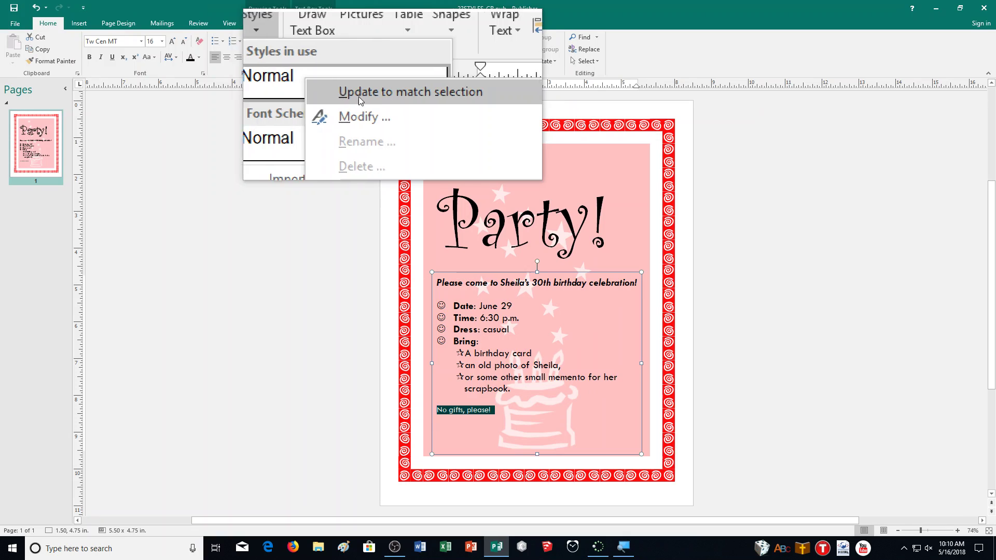
Increase the "No gifts, please!" text to 18 pt and update the Normal style to match it
click(175, 48)
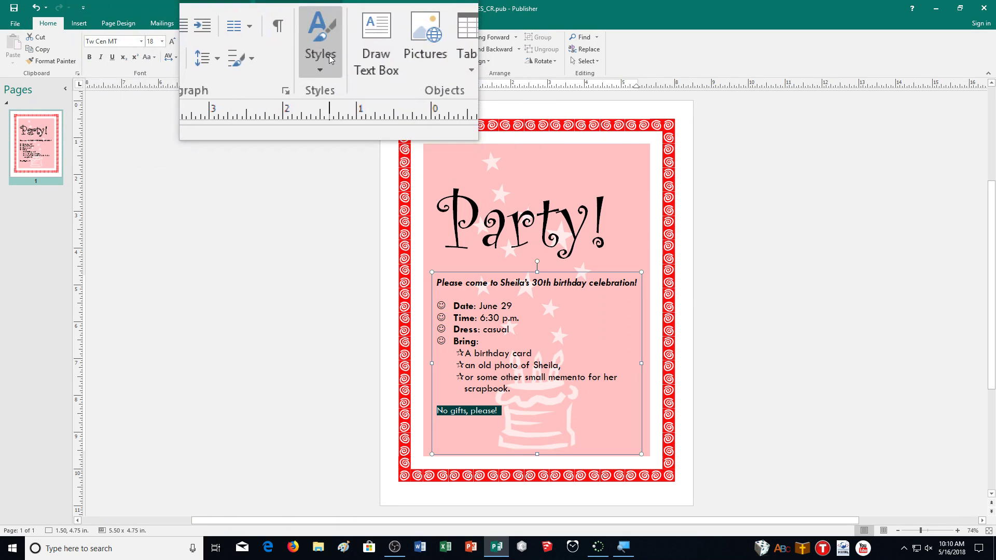
click(326, 56)
right_click(310, 79)
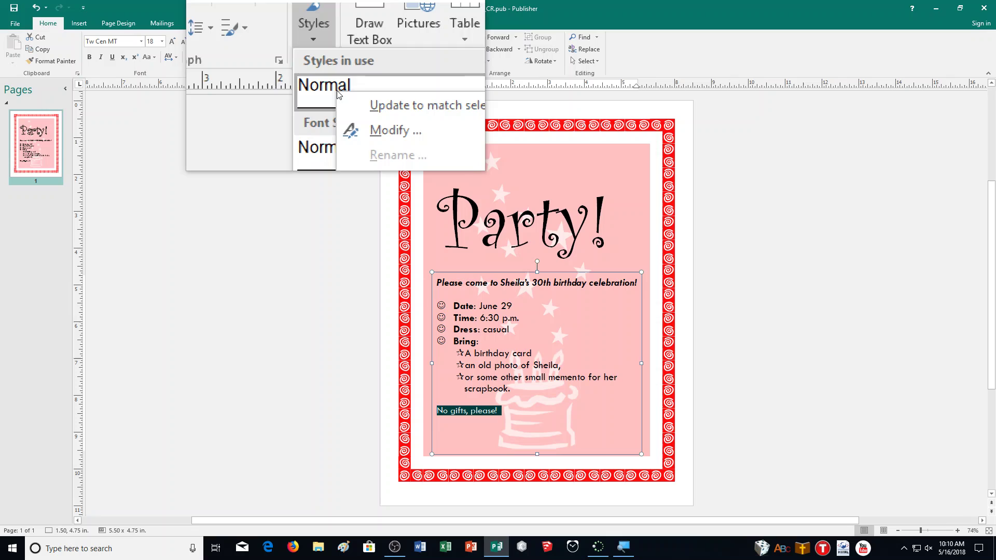
click(365, 97)
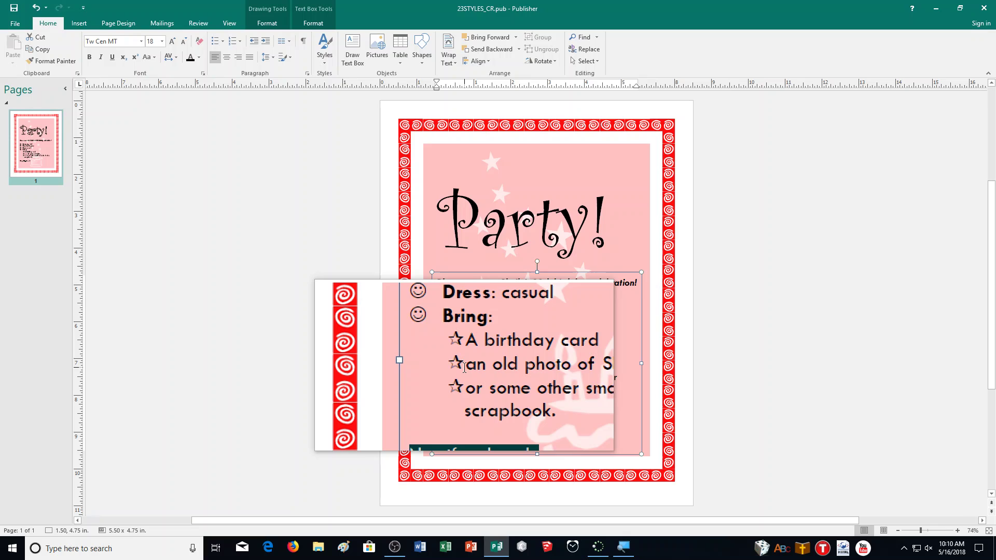
Create a text style named Smiley Bullet from the formatting of the "Date: June 29" bullet line
click(522, 300)
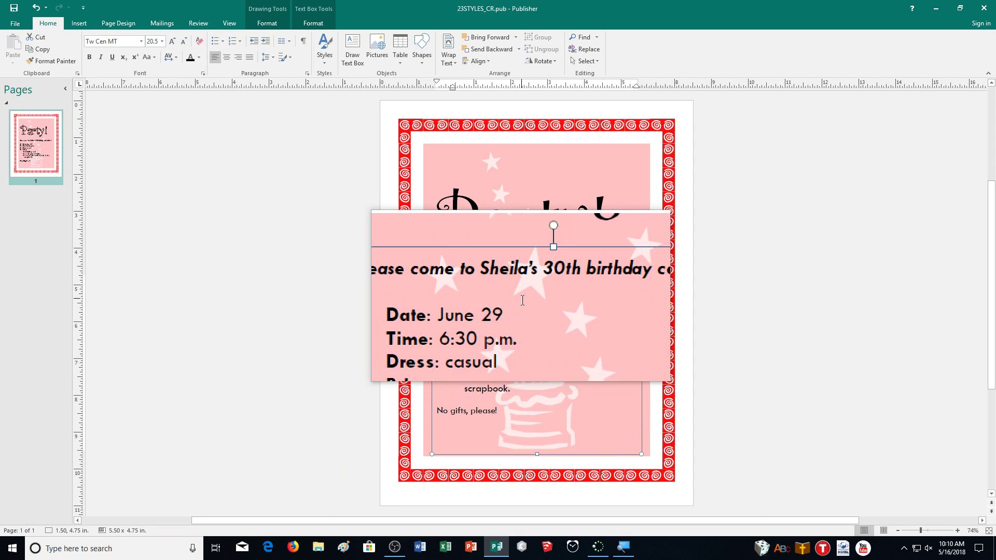
triple_click(489, 305)
click(326, 58)
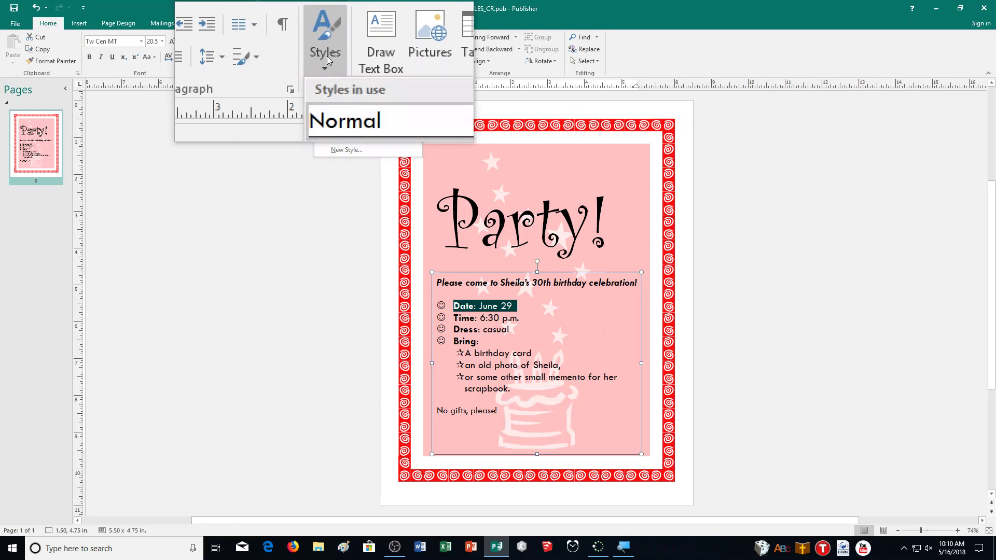
click(345, 151)
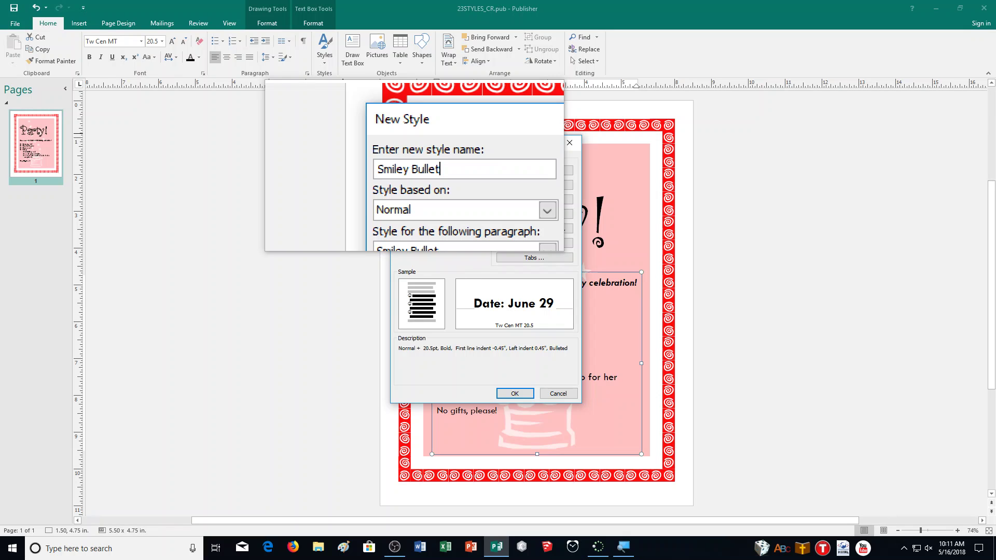
key(Return)
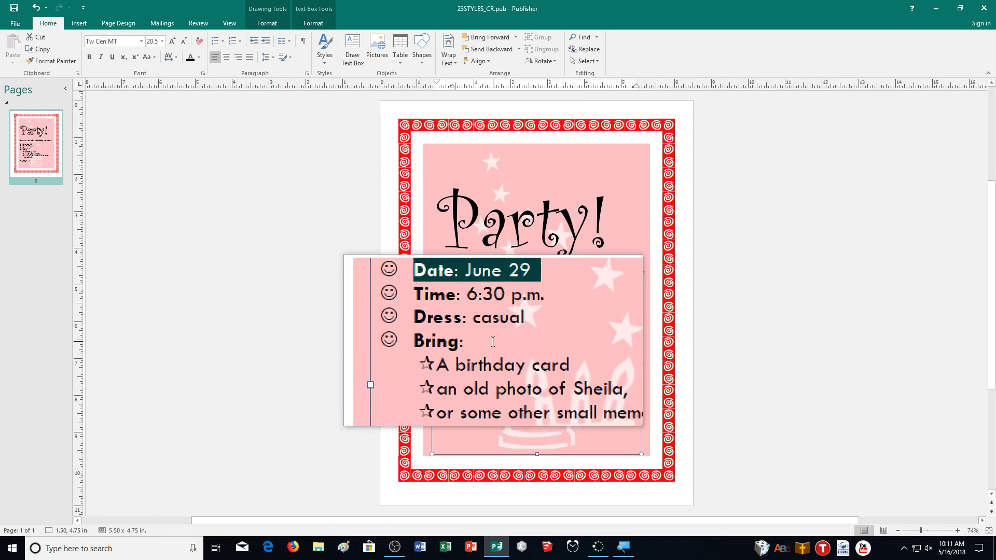
Apply the Smiley Bullet style to the Time, Dress and Bring lines of the flyer
drag(493, 341, 454, 318)
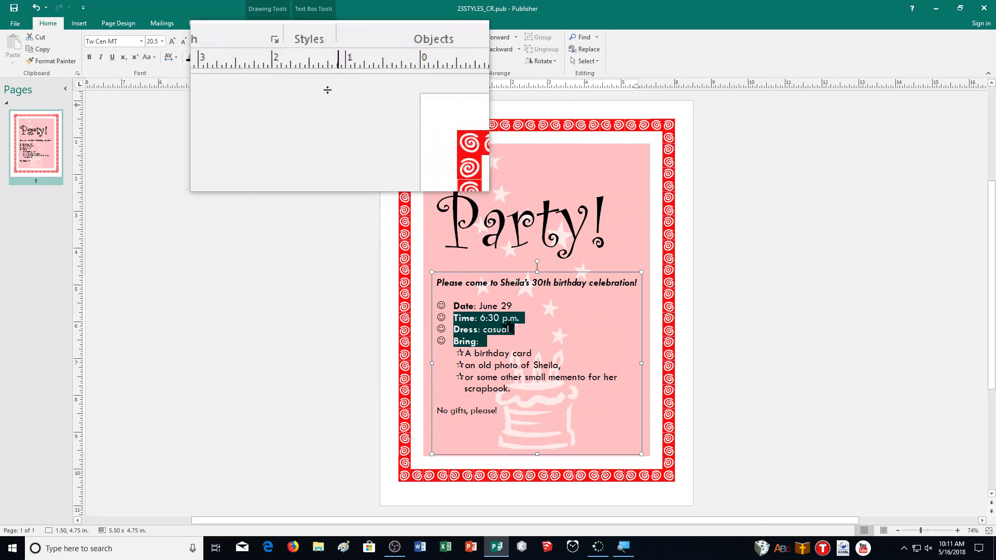
click(325, 42)
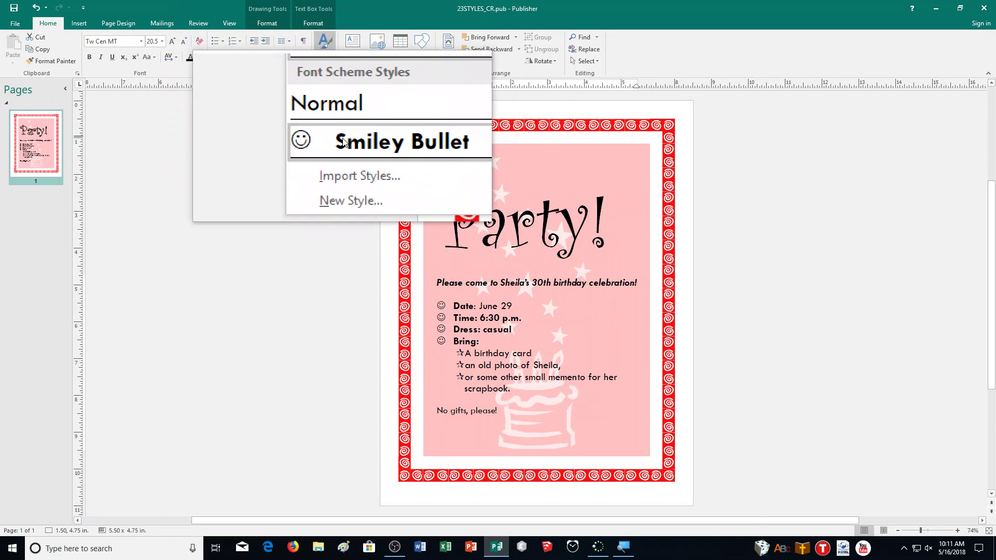
click(344, 143)
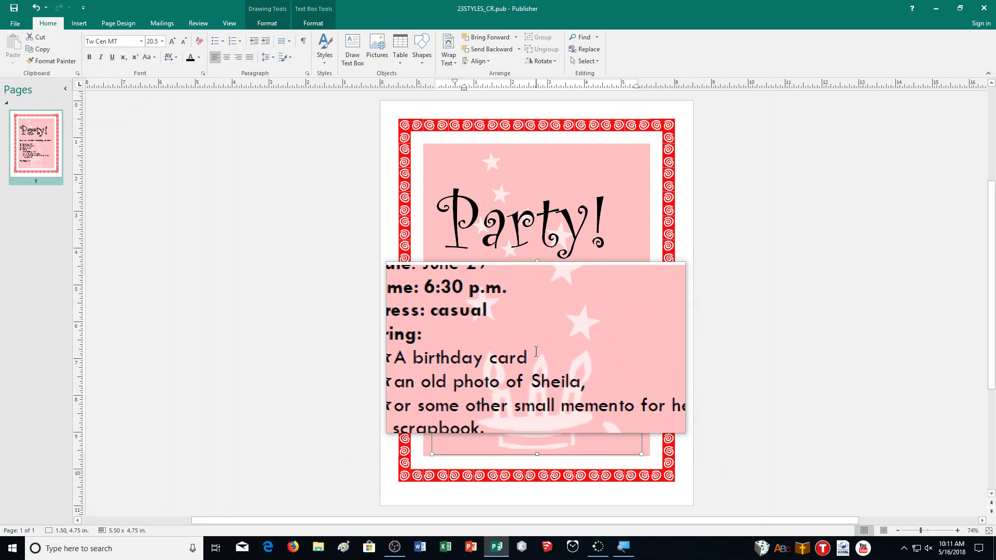
Create a text style named Star Bullet from the formatting of the "A birthday card" sub-bullet
drag(536, 351, 465, 354)
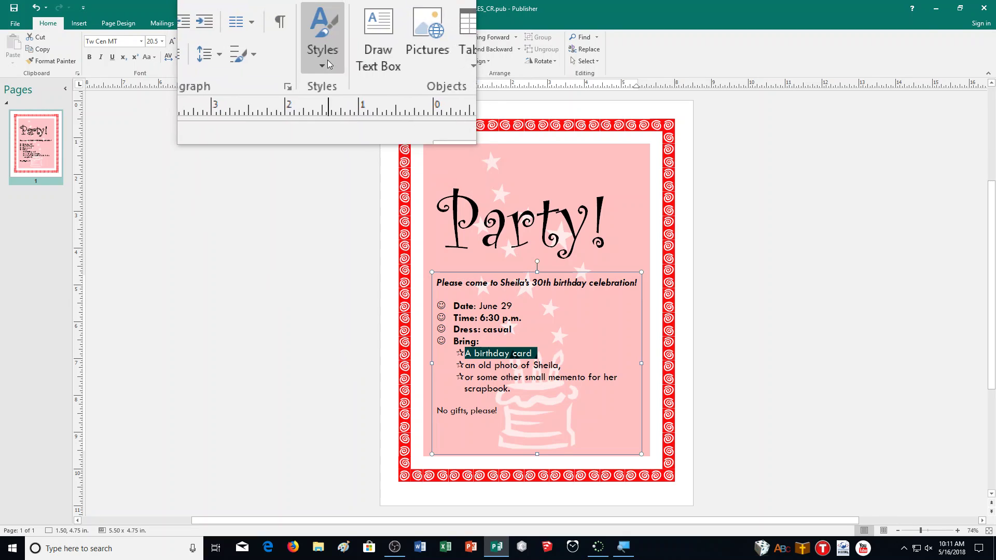
click(327, 60)
click(366, 159)
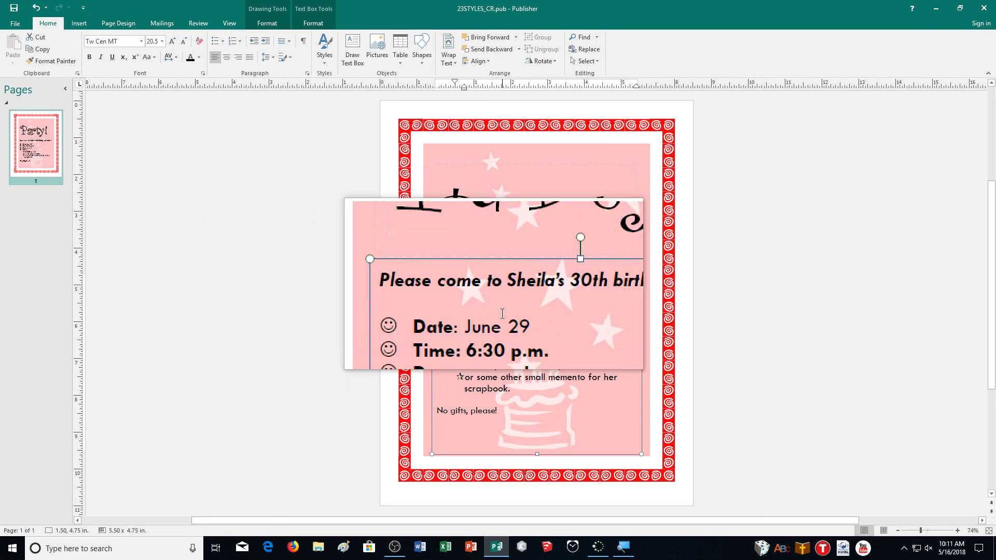
click(325, 56)
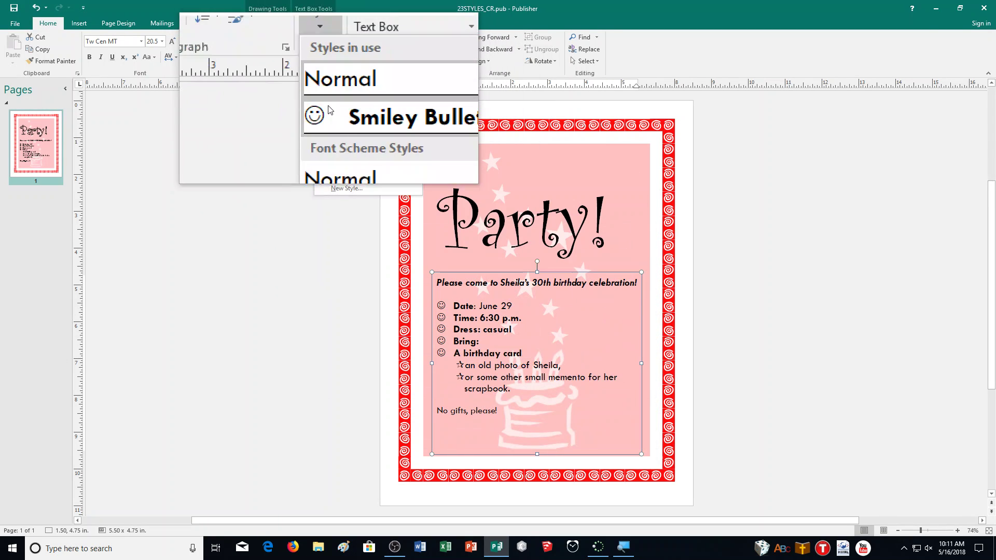
click(347, 188)
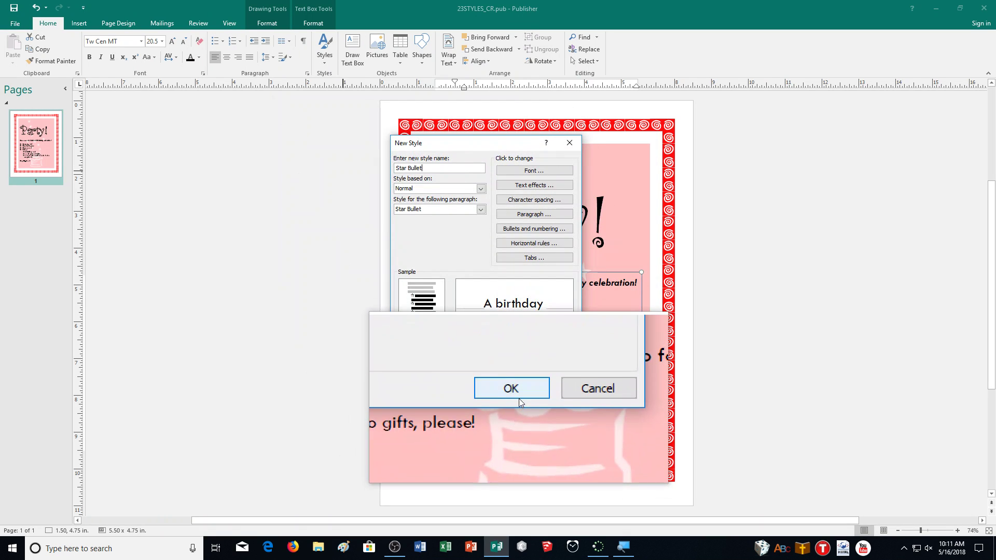
click(519, 398)
Apply the Star Bullet style to the old photo and small memento sub-bullets
drag(515, 391, 465, 365)
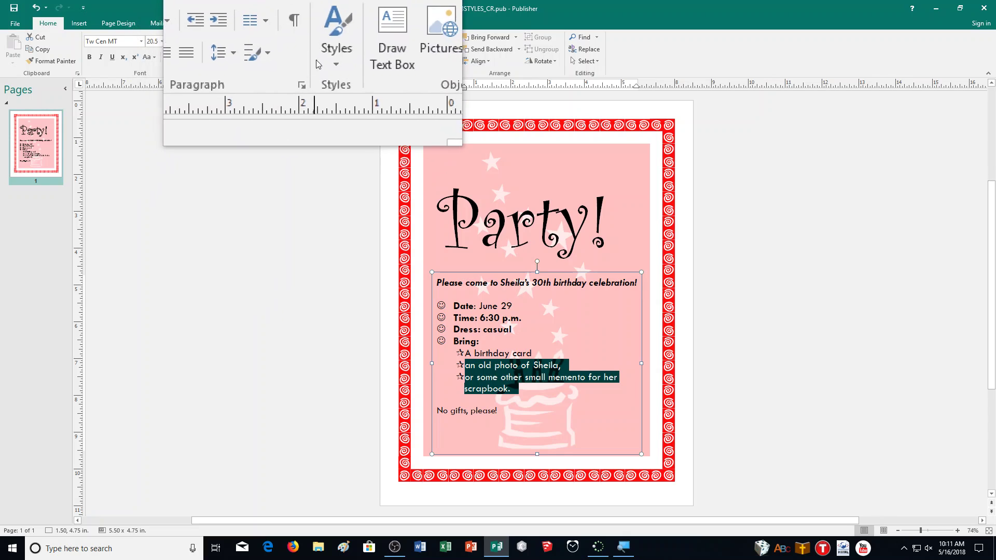
click(322, 54)
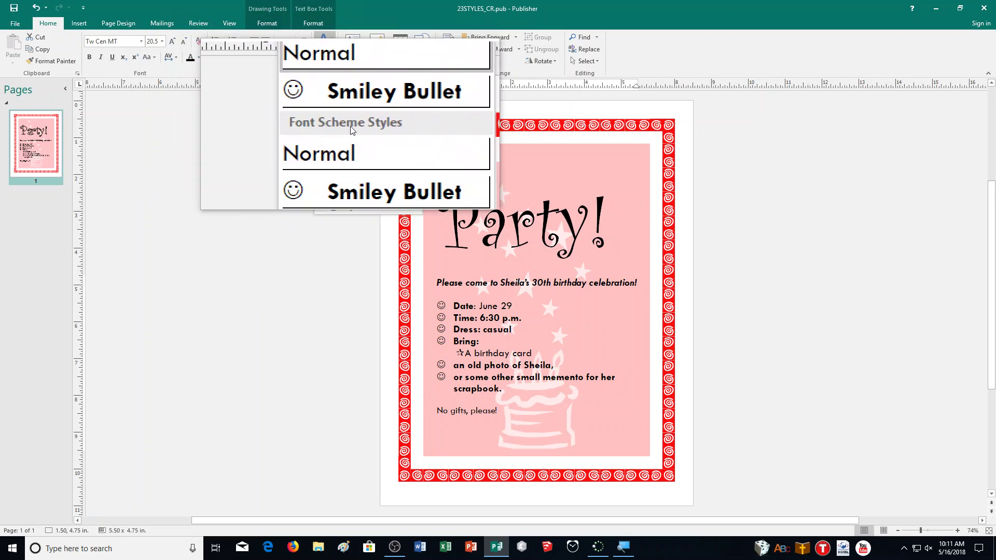
click(358, 180)
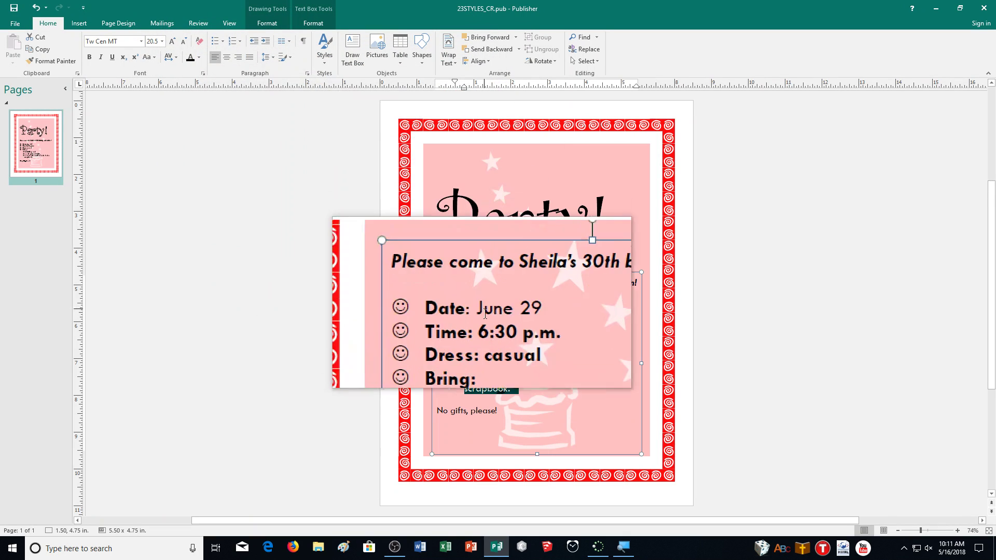
click(505, 377)
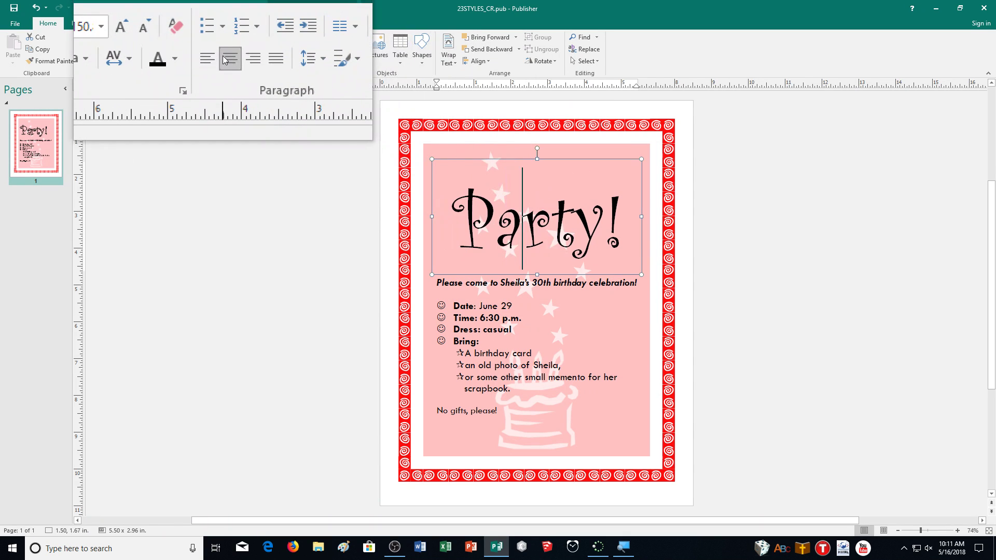
Create a text style named Title, based on Normal, from the centered "Party!" heading
click(324, 59)
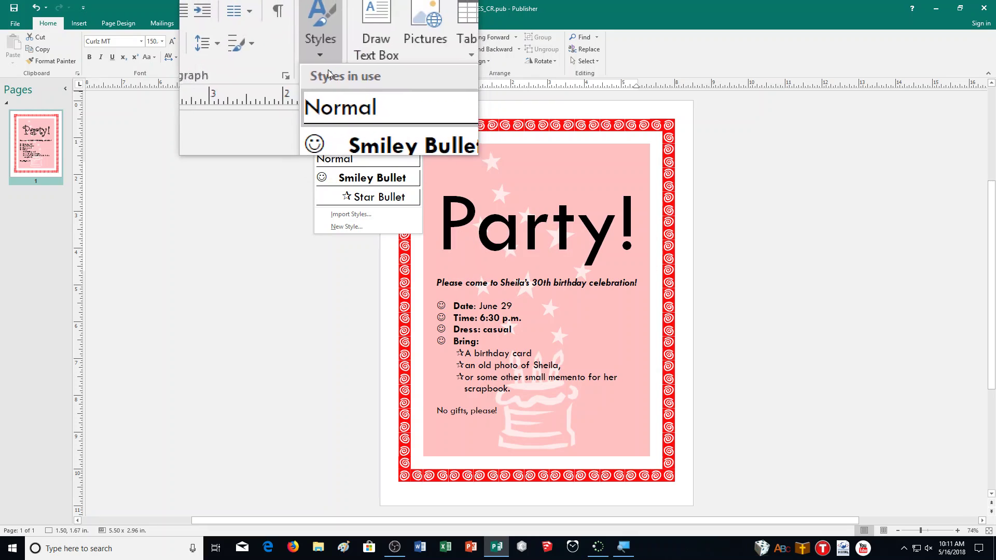
click(326, 67)
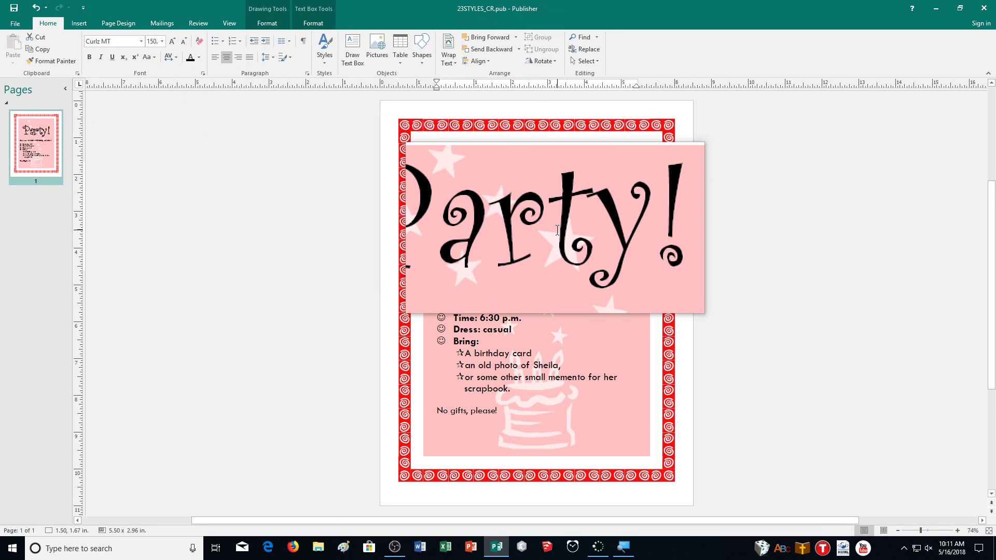
triple_click(558, 230)
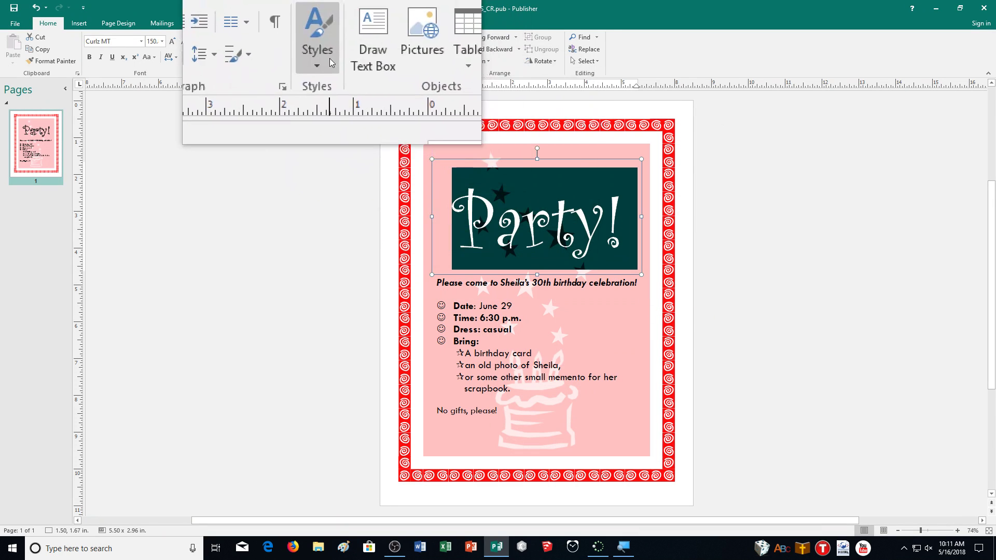
click(328, 62)
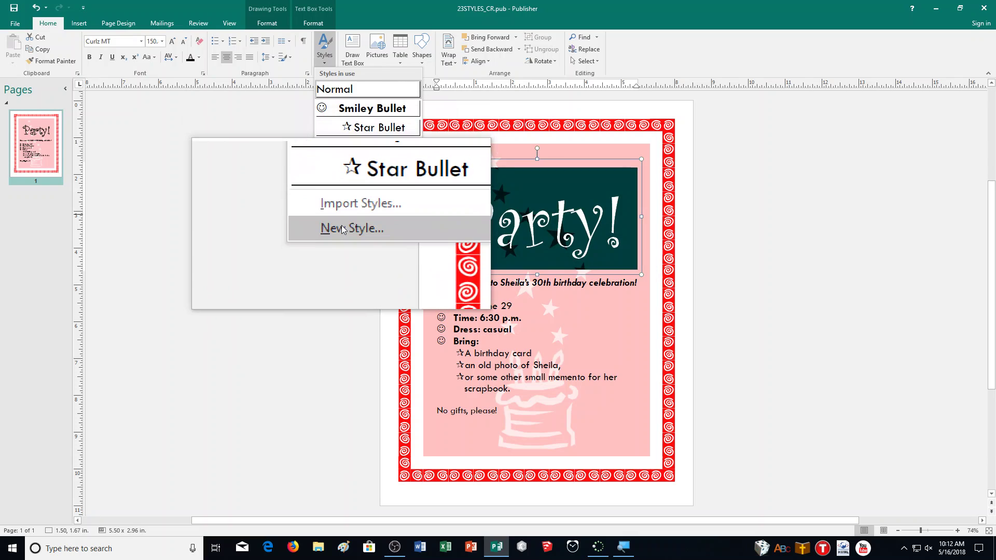
click(347, 227)
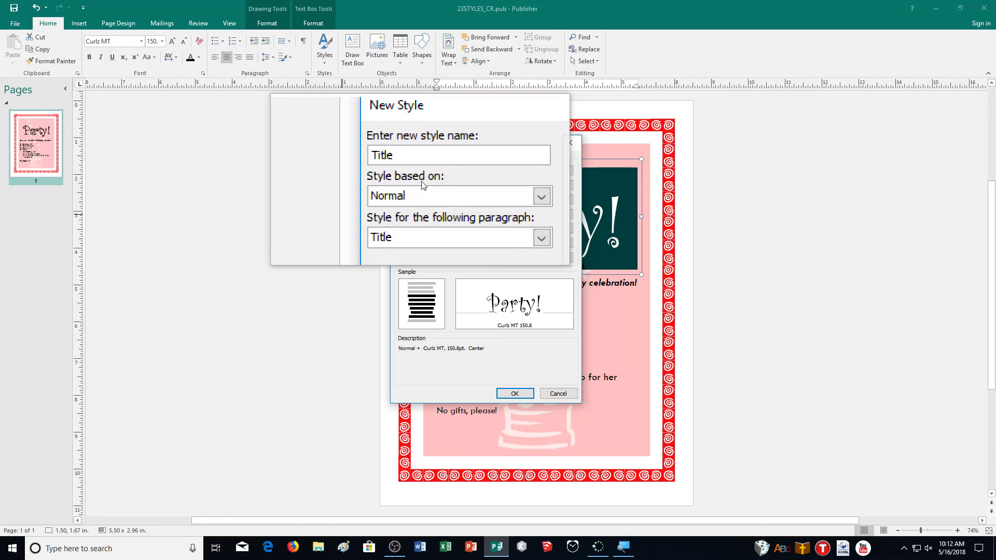
key(Return)
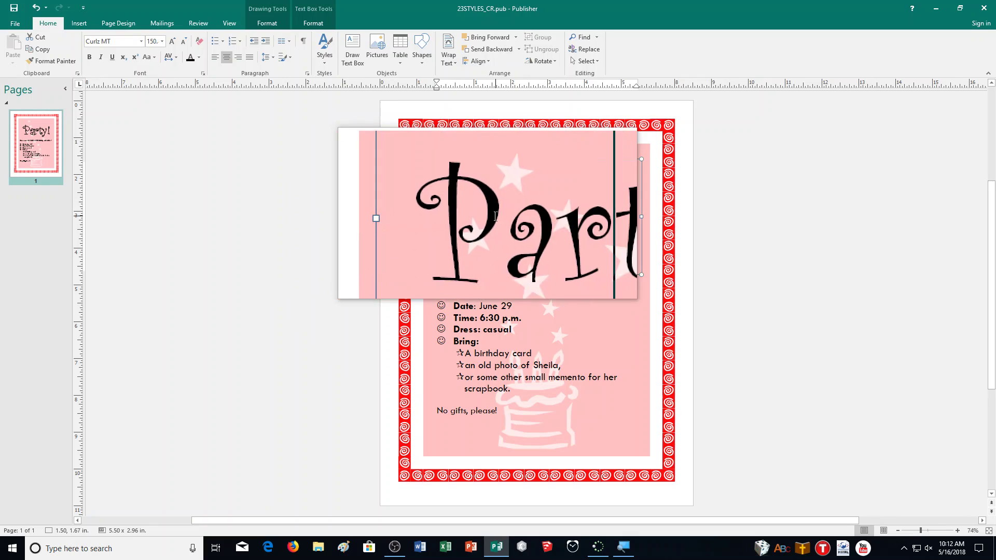
click(328, 61)
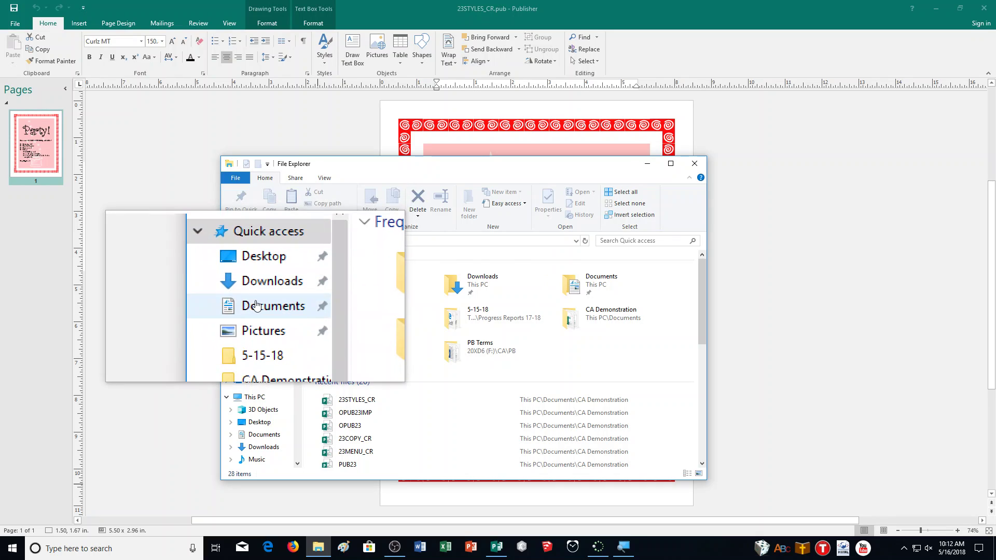
In File Explorer, open the CA Demonstration folder in Documents and select the files 23COPY_CR, 23MENU_CR and 23STYLES_CR
click(296, 304)
double_click(361, 337)
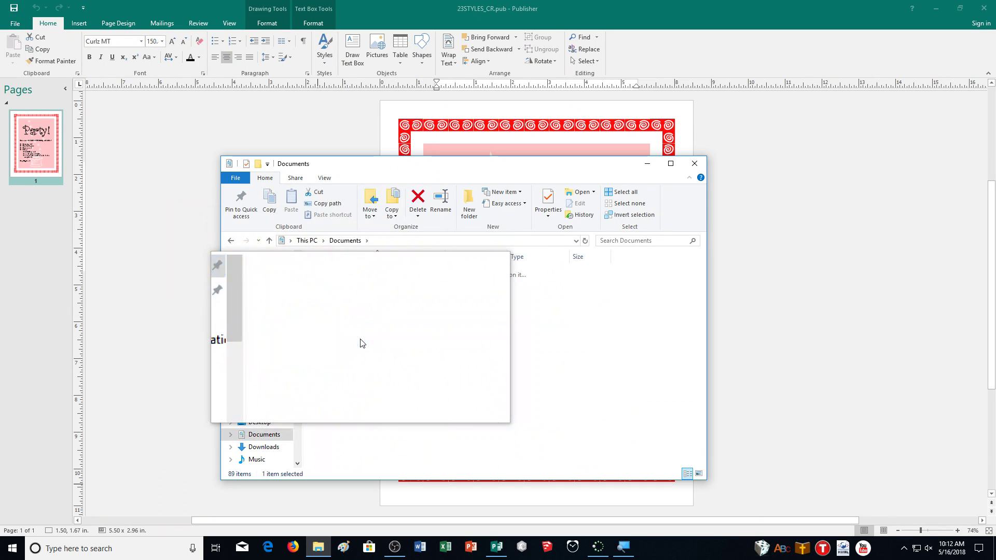
scroll(363, 336, down, 8)
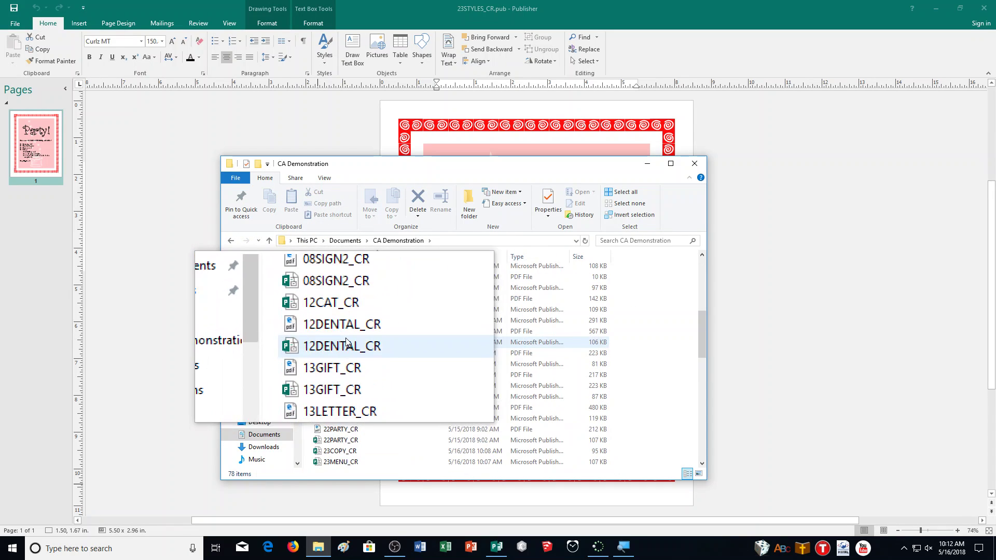
scroll(382, 373, down, 1)
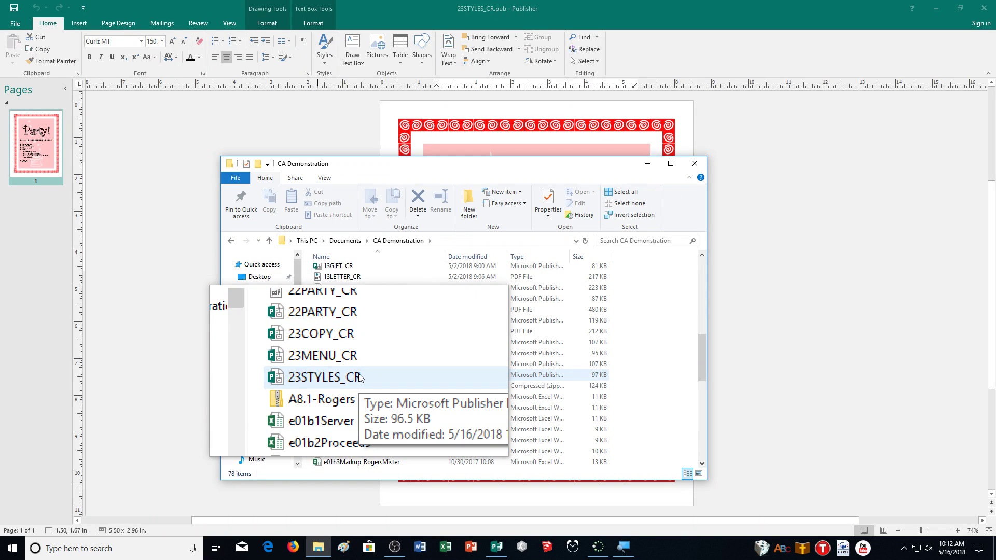
click(360, 376)
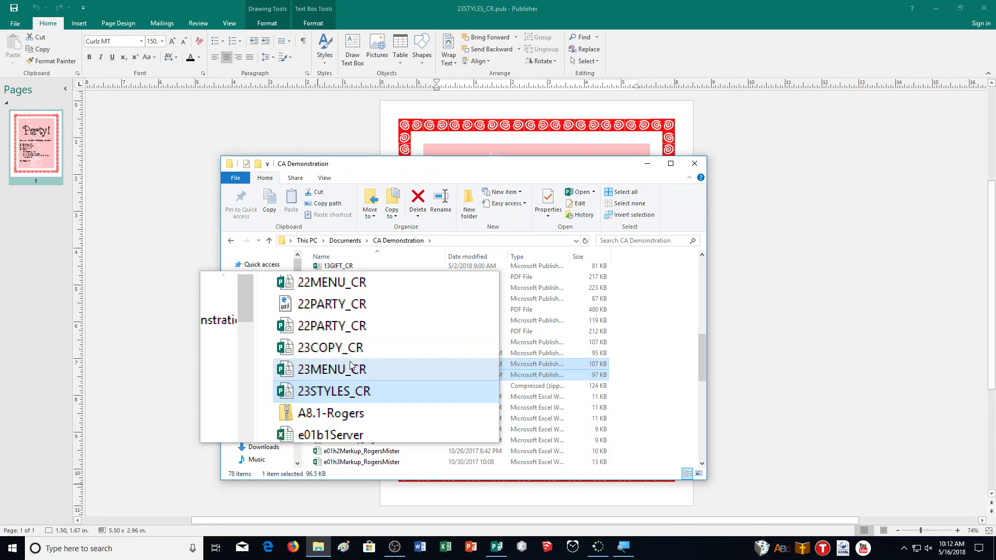
shift+click(376, 354)
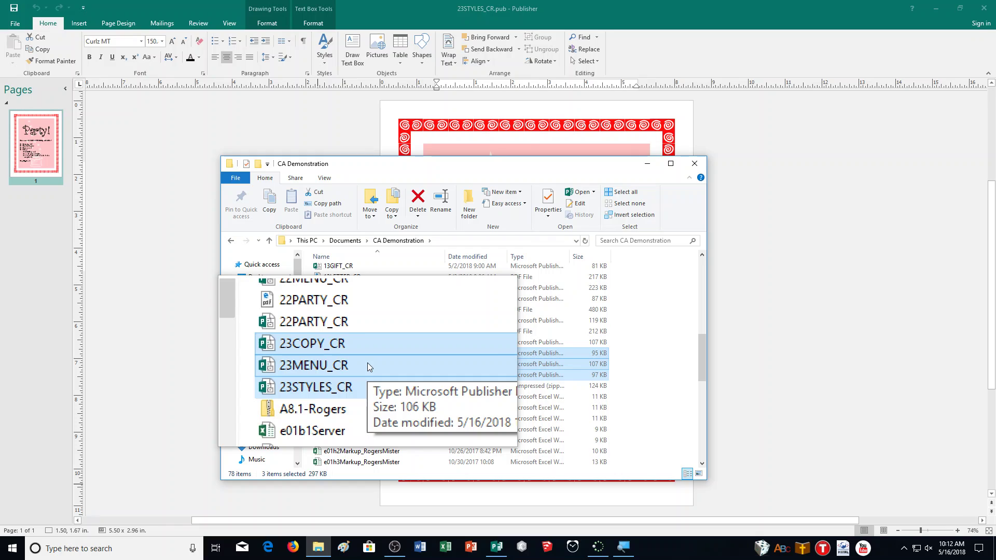
click(904, 549)
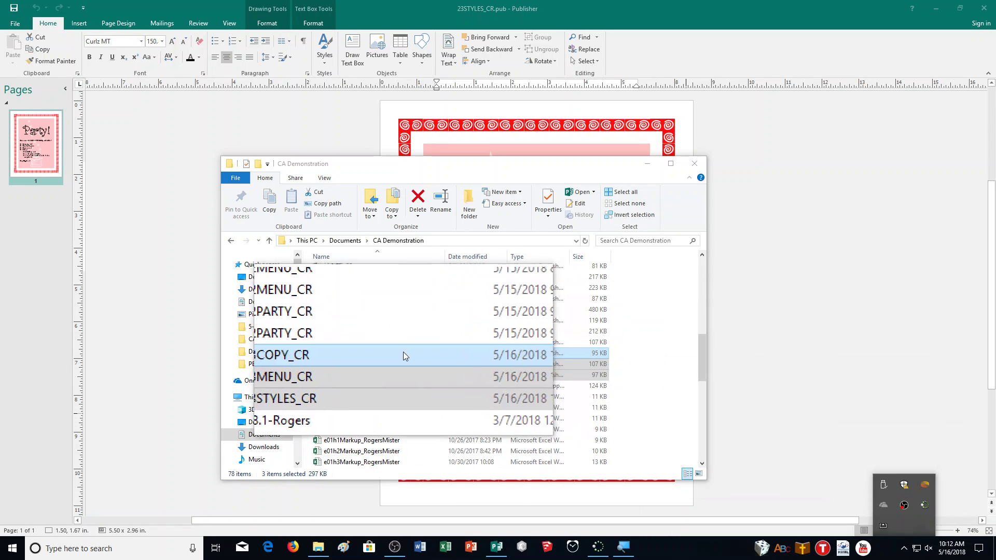